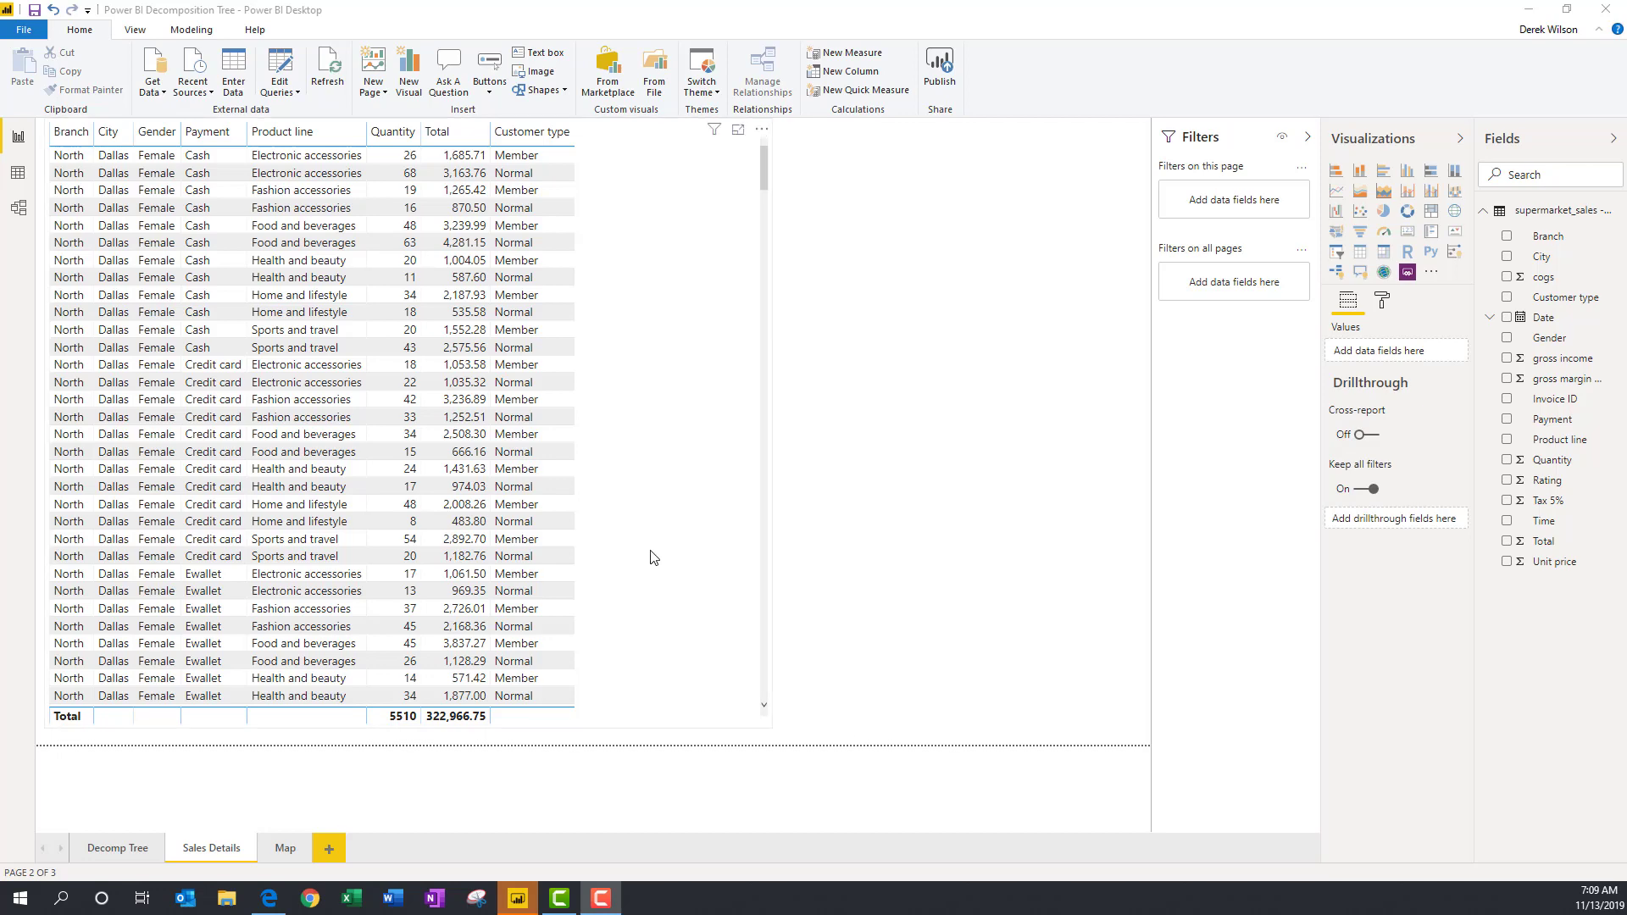
# Confirm 'Enable decomposition tree visual' is checked under Preview features in Options, then close the dialog.
pyautogui.click(22, 34)
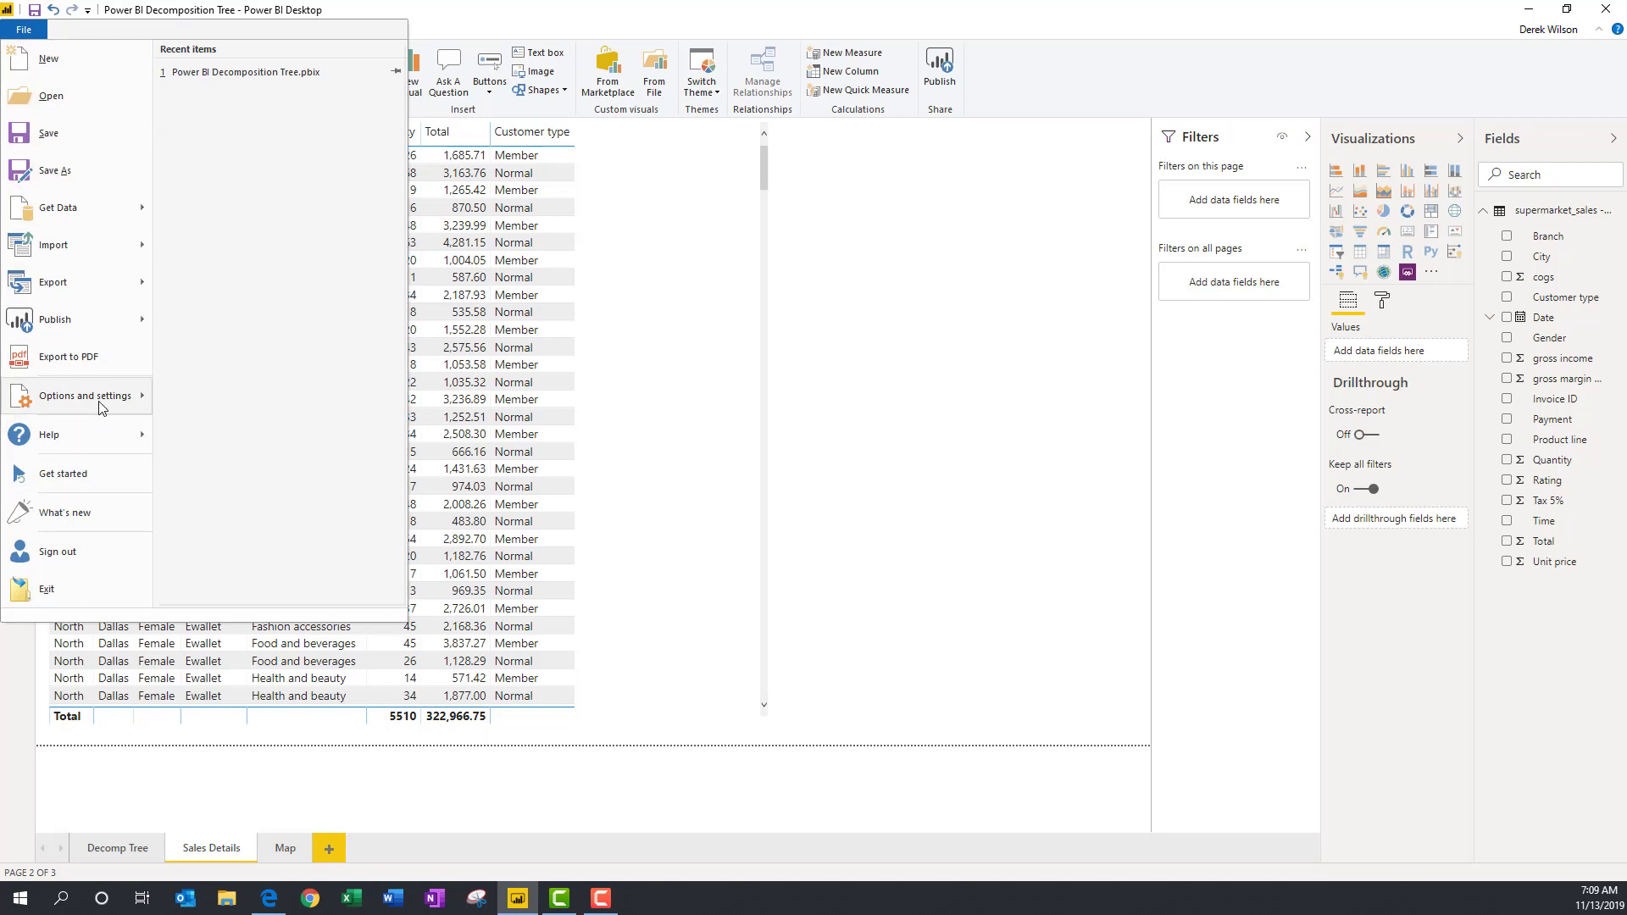
pyautogui.moveTo(102, 407)
pyautogui.press('Escape')
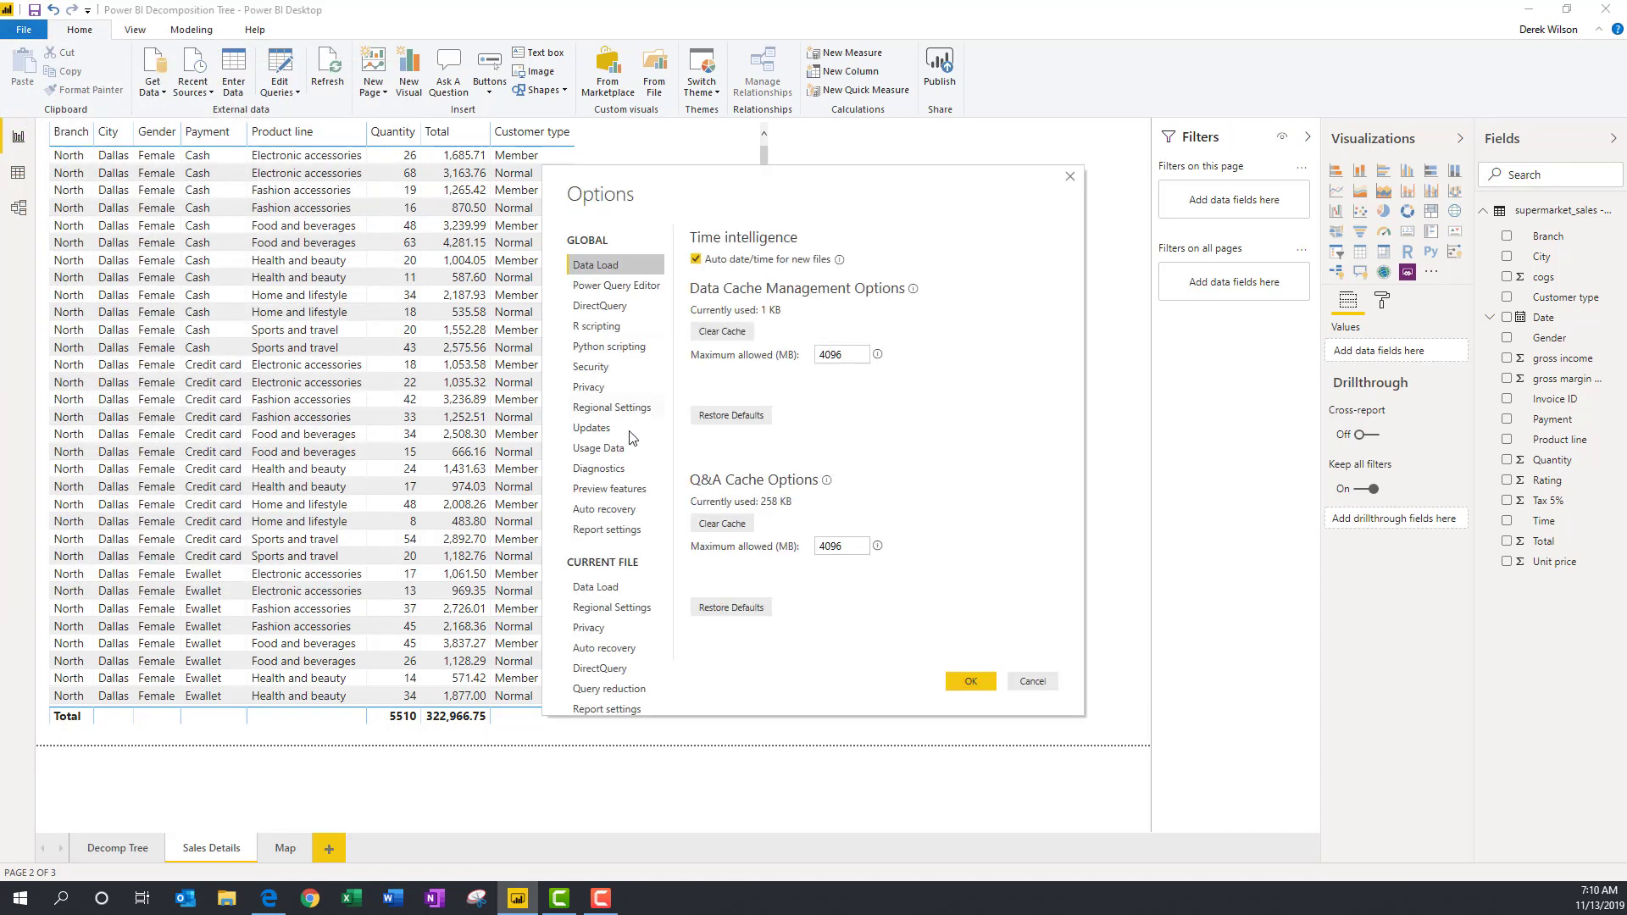
pyautogui.click(616, 492)
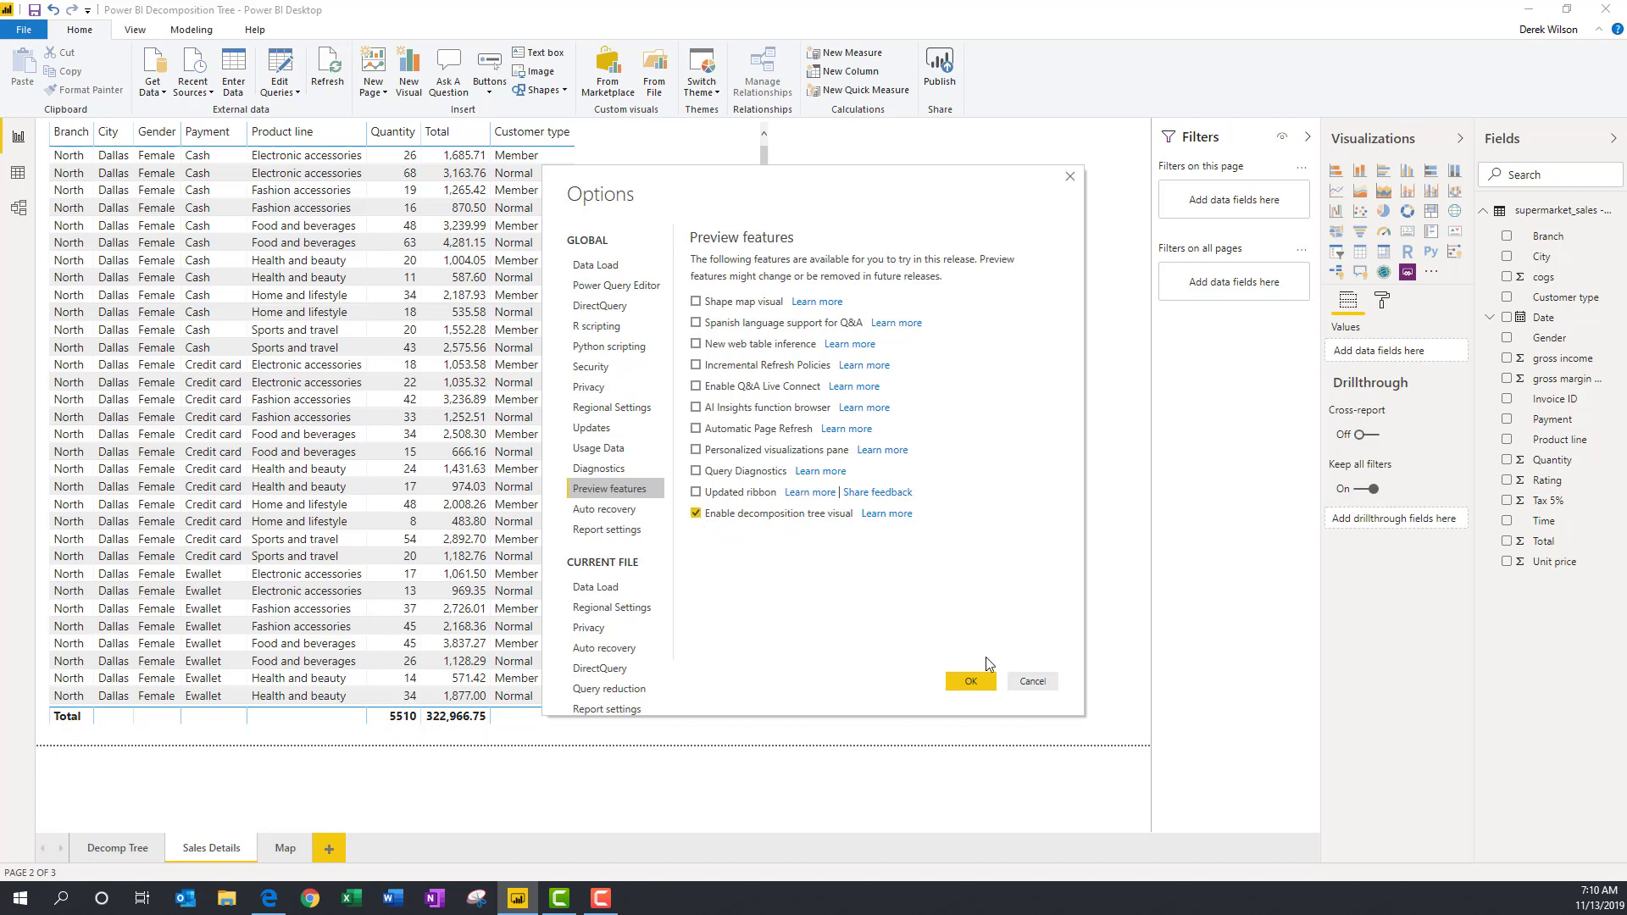
pyautogui.click(957, 679)
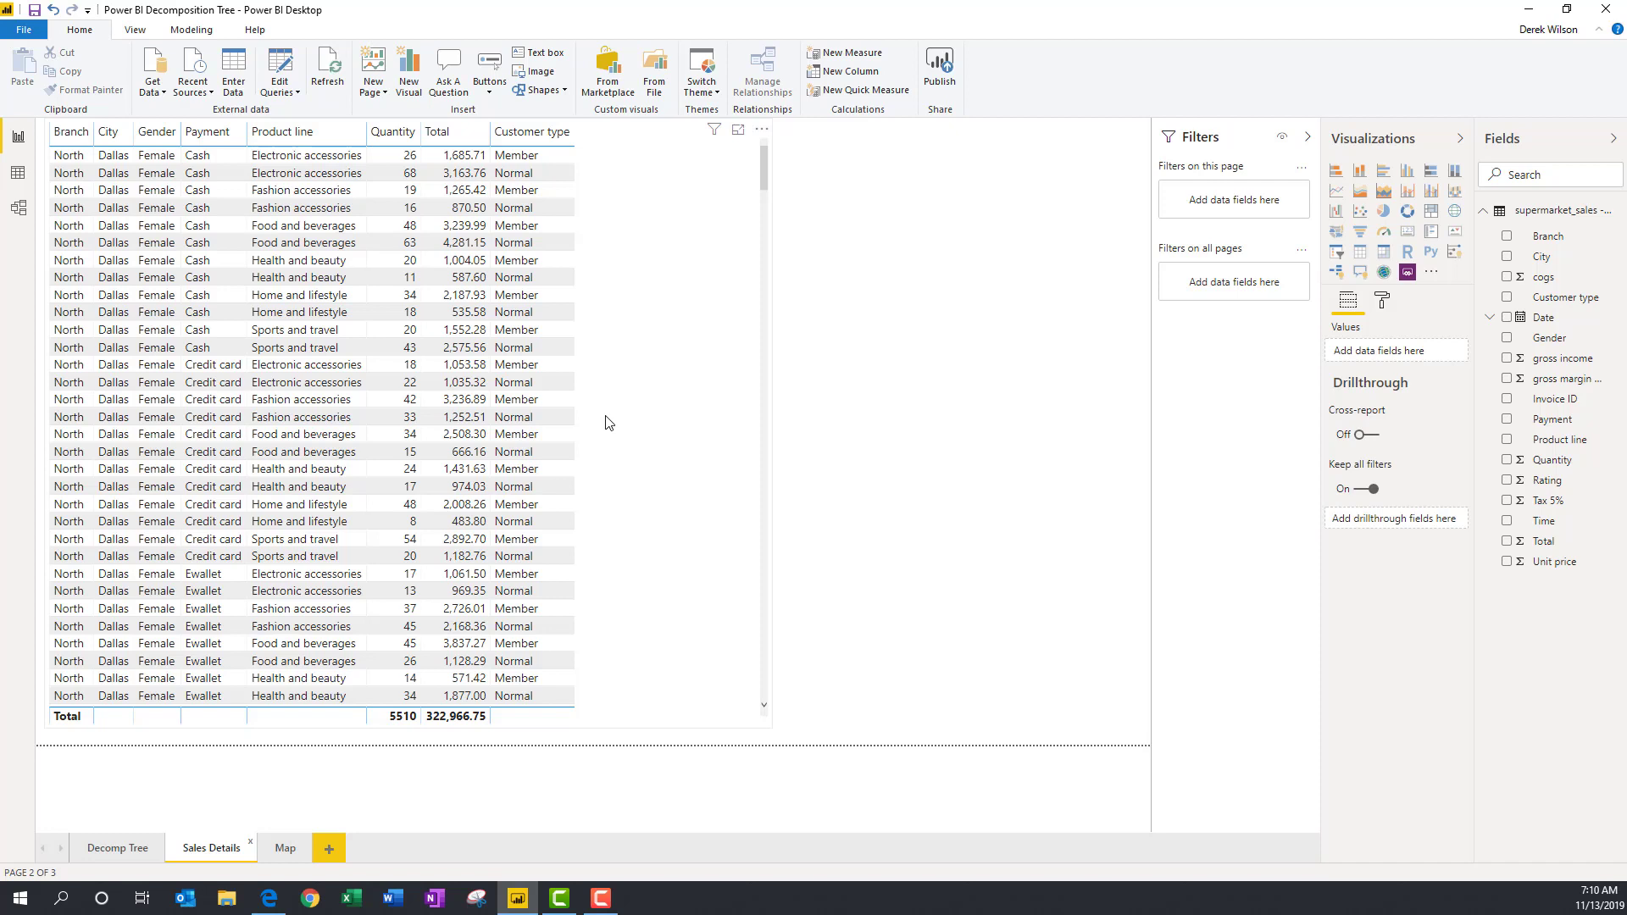
# Add a decomposition tree visual to the Decomp Tree page, enlarged to fill the canvas.
pyautogui.click(122, 857)
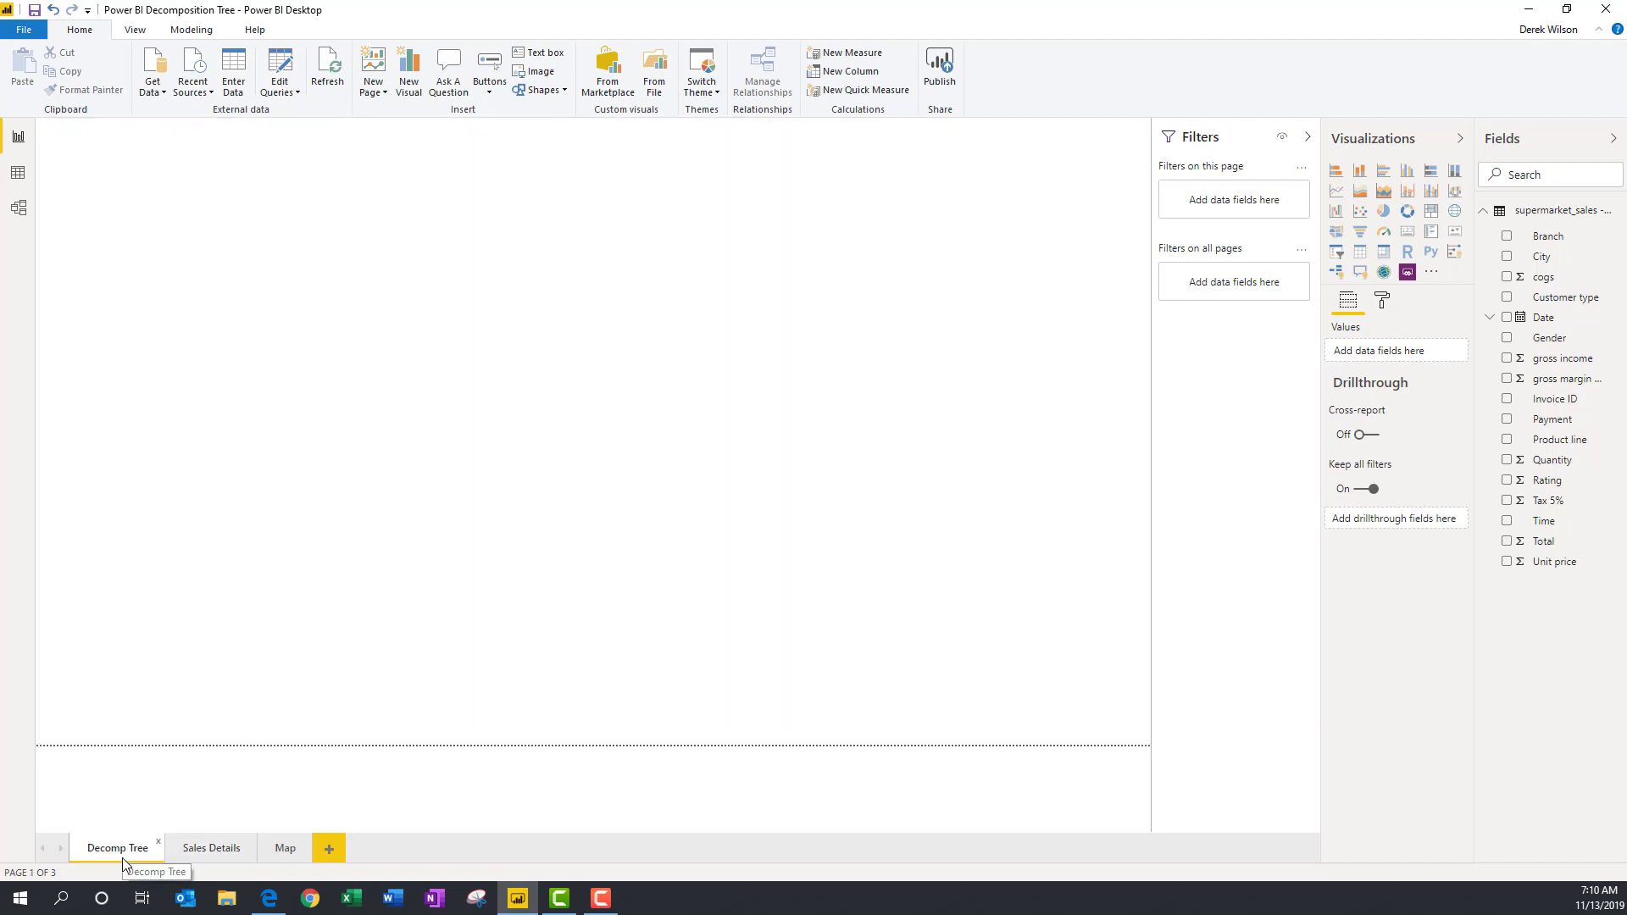
pyautogui.click(1338, 279)
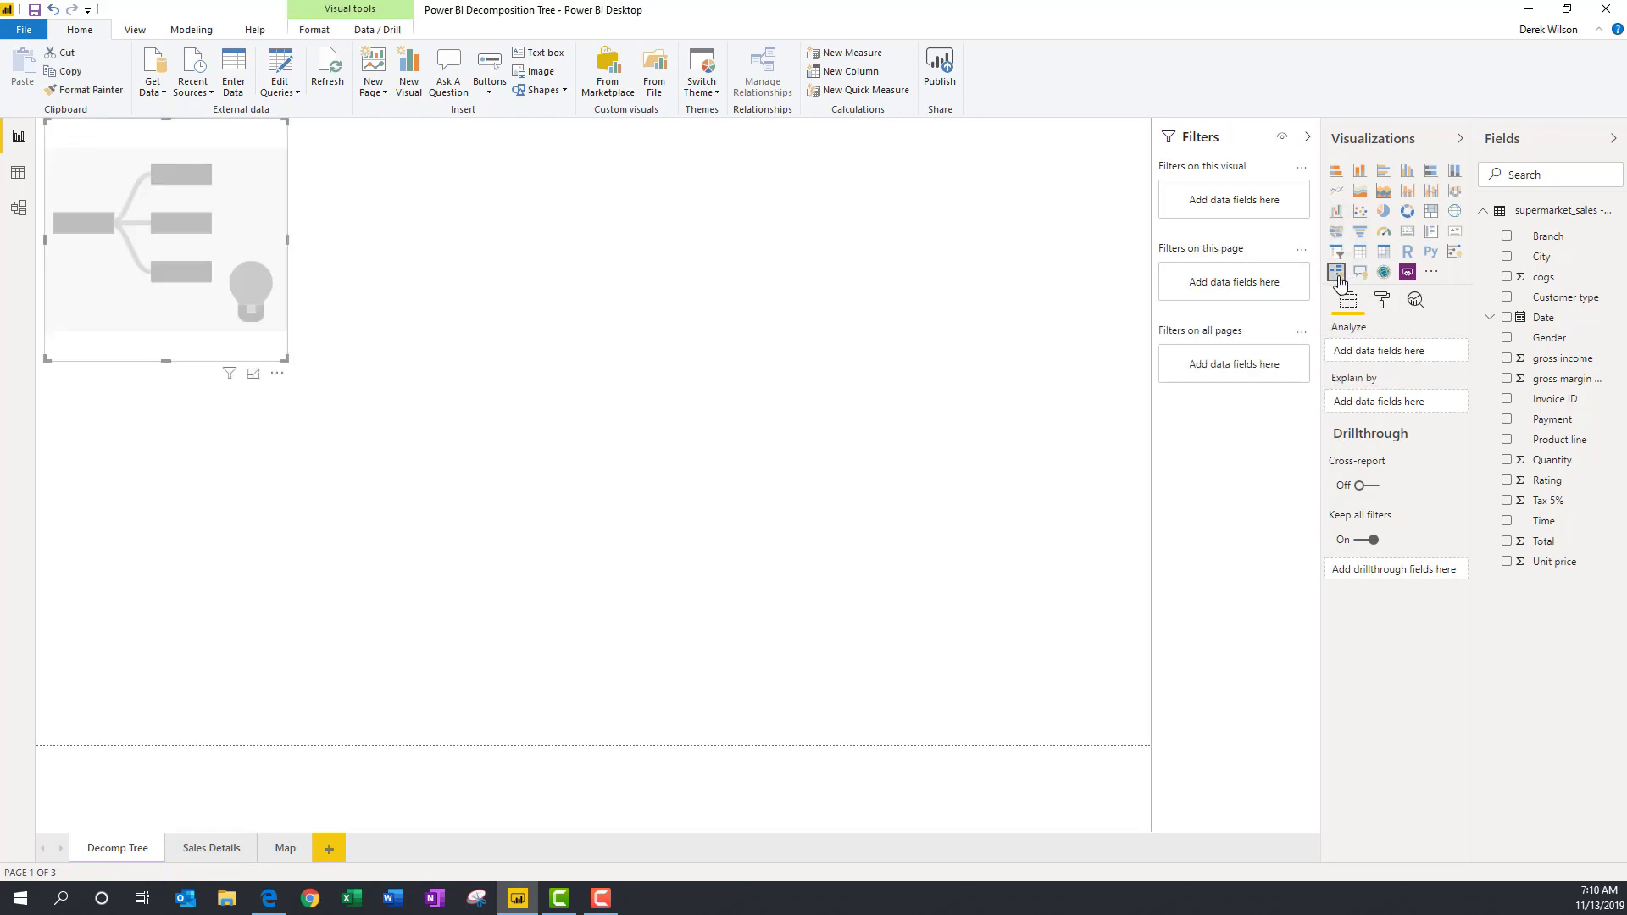
pyautogui.moveTo(298, 379); pyautogui.dragTo(783, 511)
pyautogui.moveTo(904, 541); pyautogui.dragTo(1147, 732)
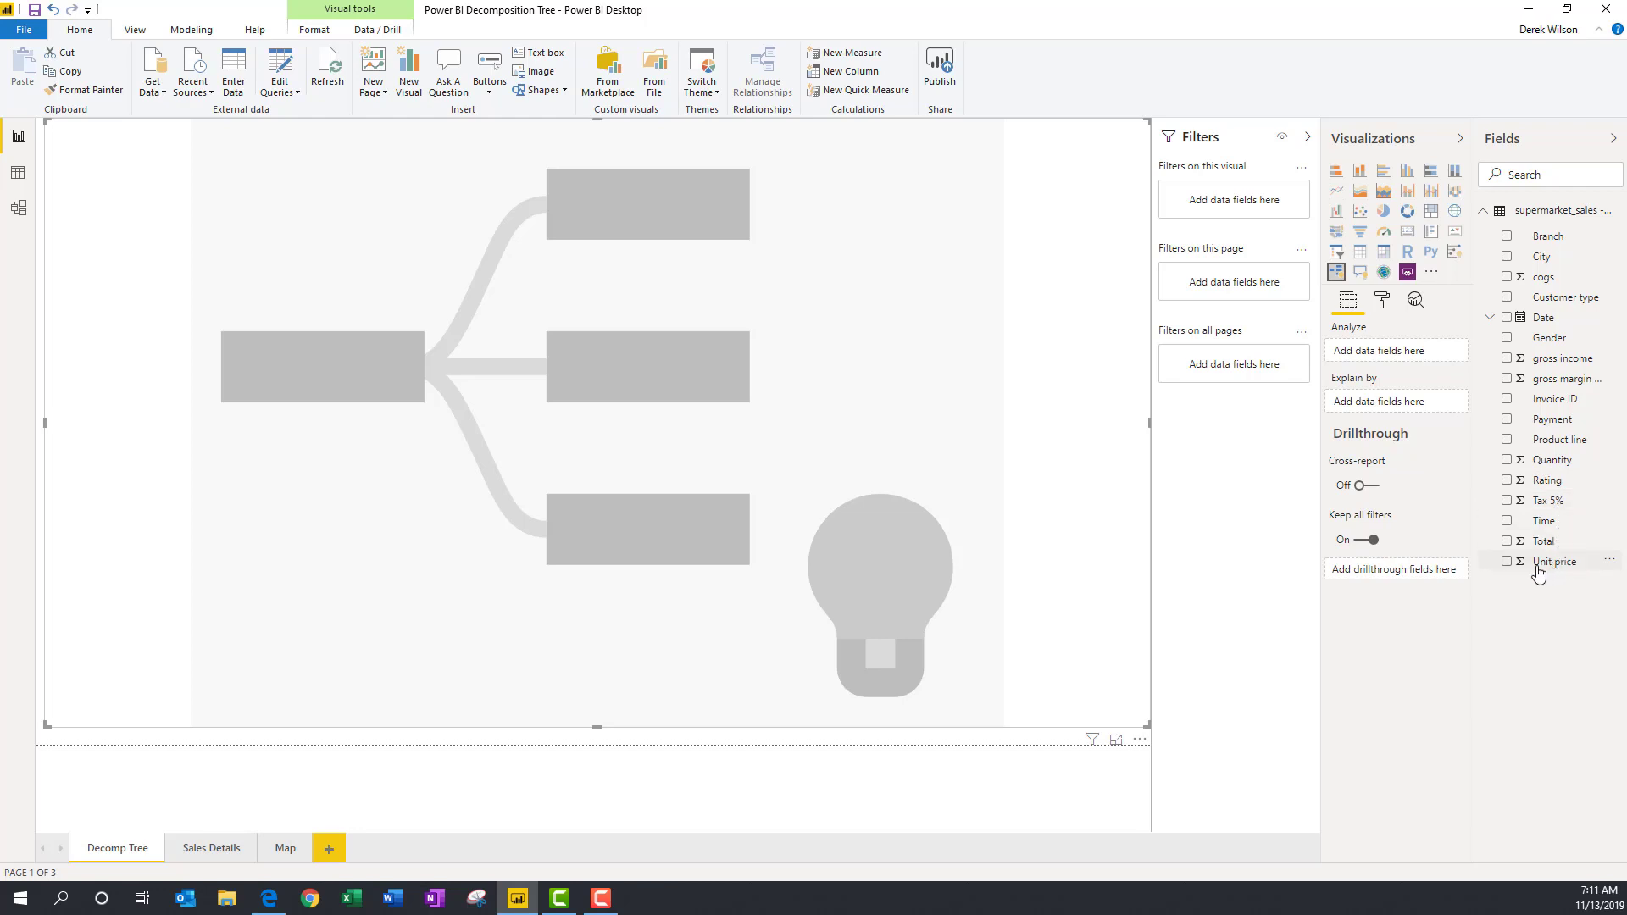
# Analyze Total, explained by Branch, City, Customer type, Gender, Payment and Product line.
pyautogui.click(1506, 541)
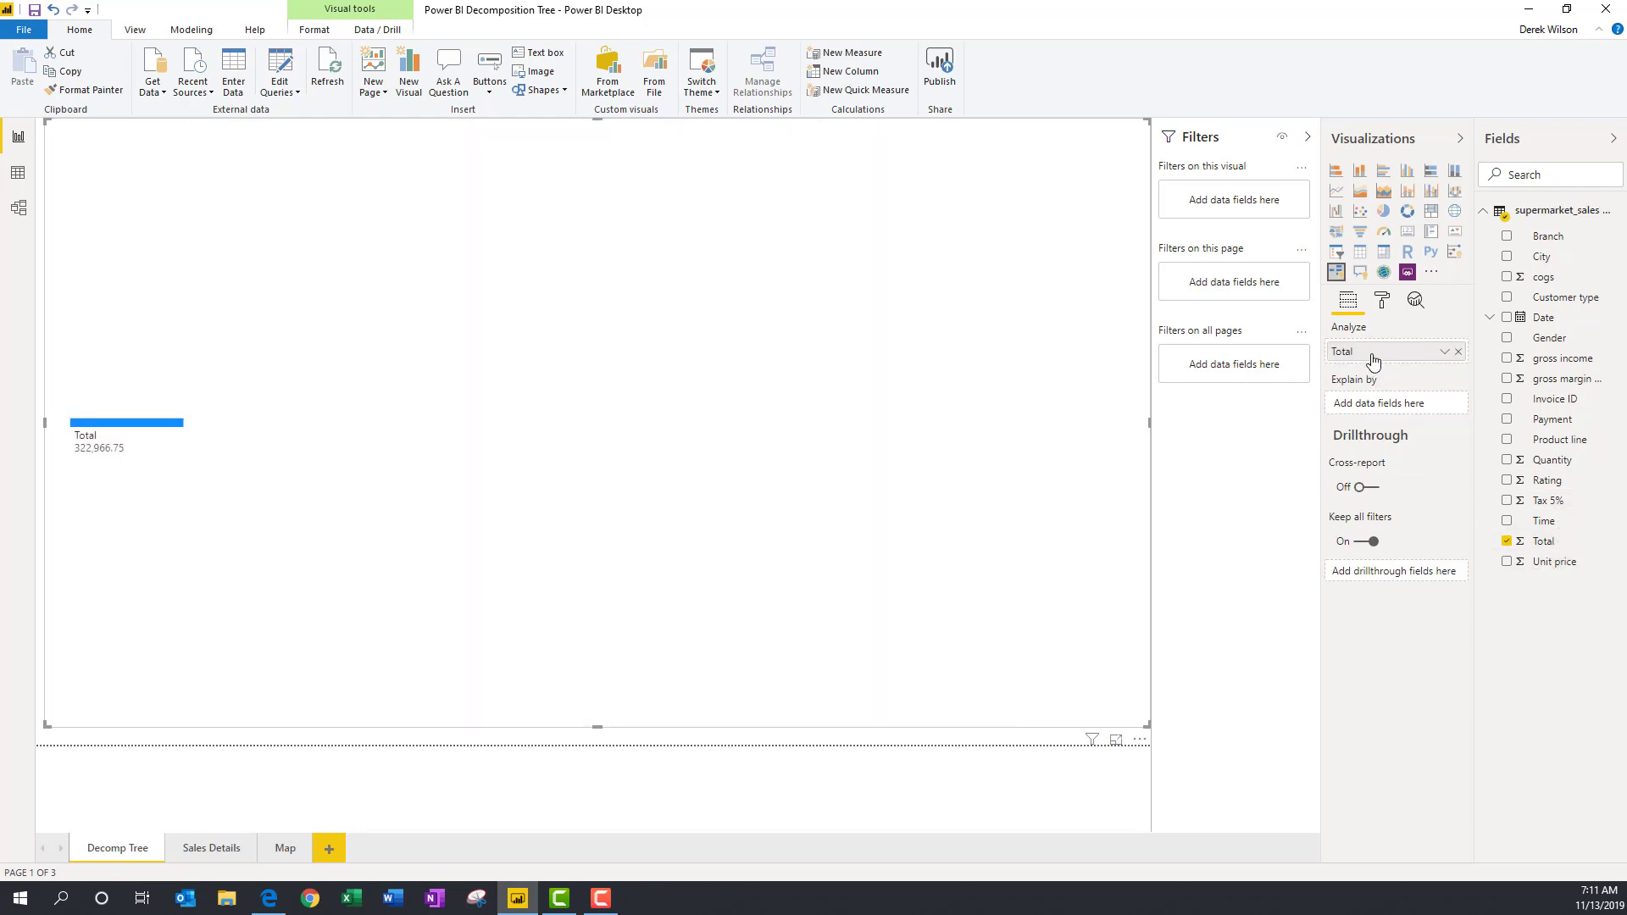
pyautogui.click(1507, 238)
pyautogui.click(1506, 257)
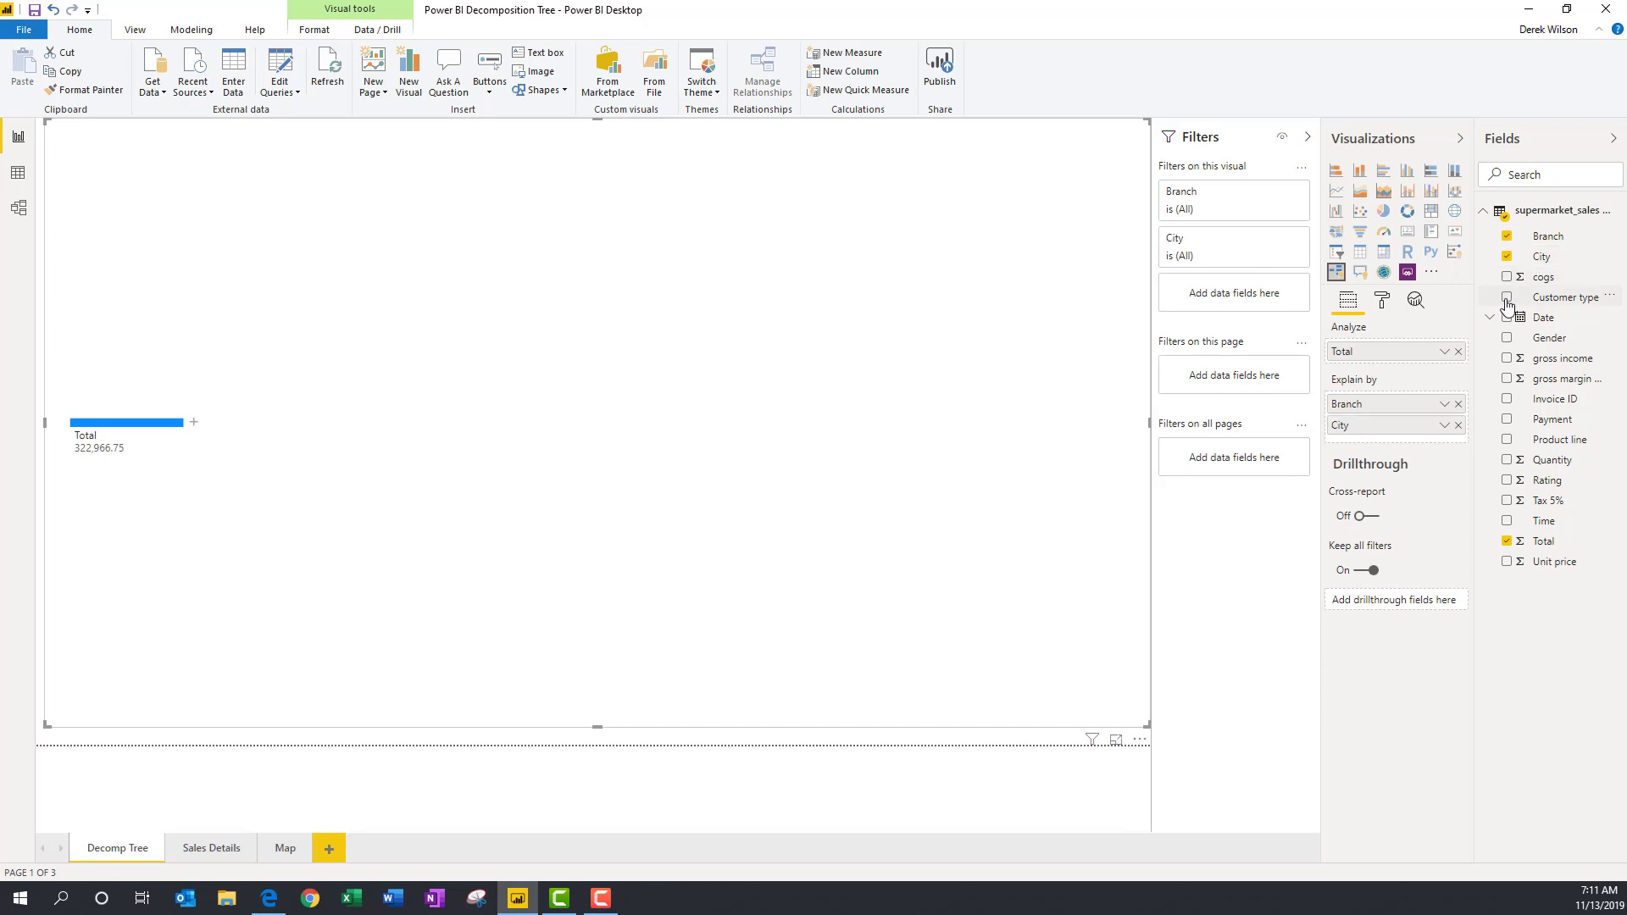
pyautogui.click(1506, 298)
pyautogui.click(1507, 340)
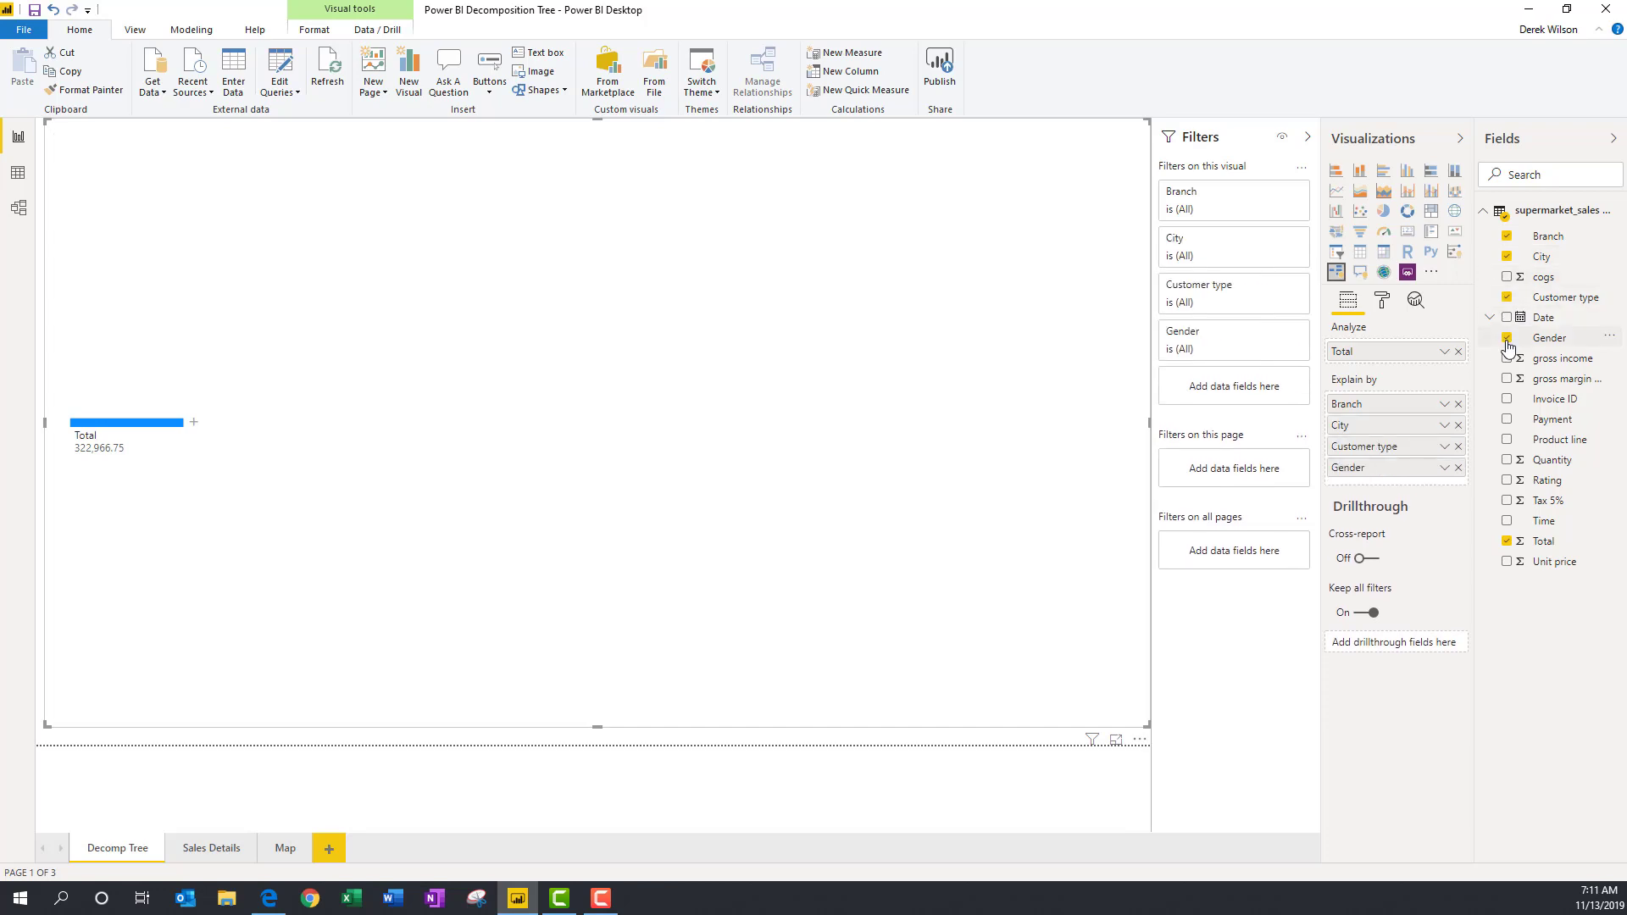
pyautogui.click(1506, 421)
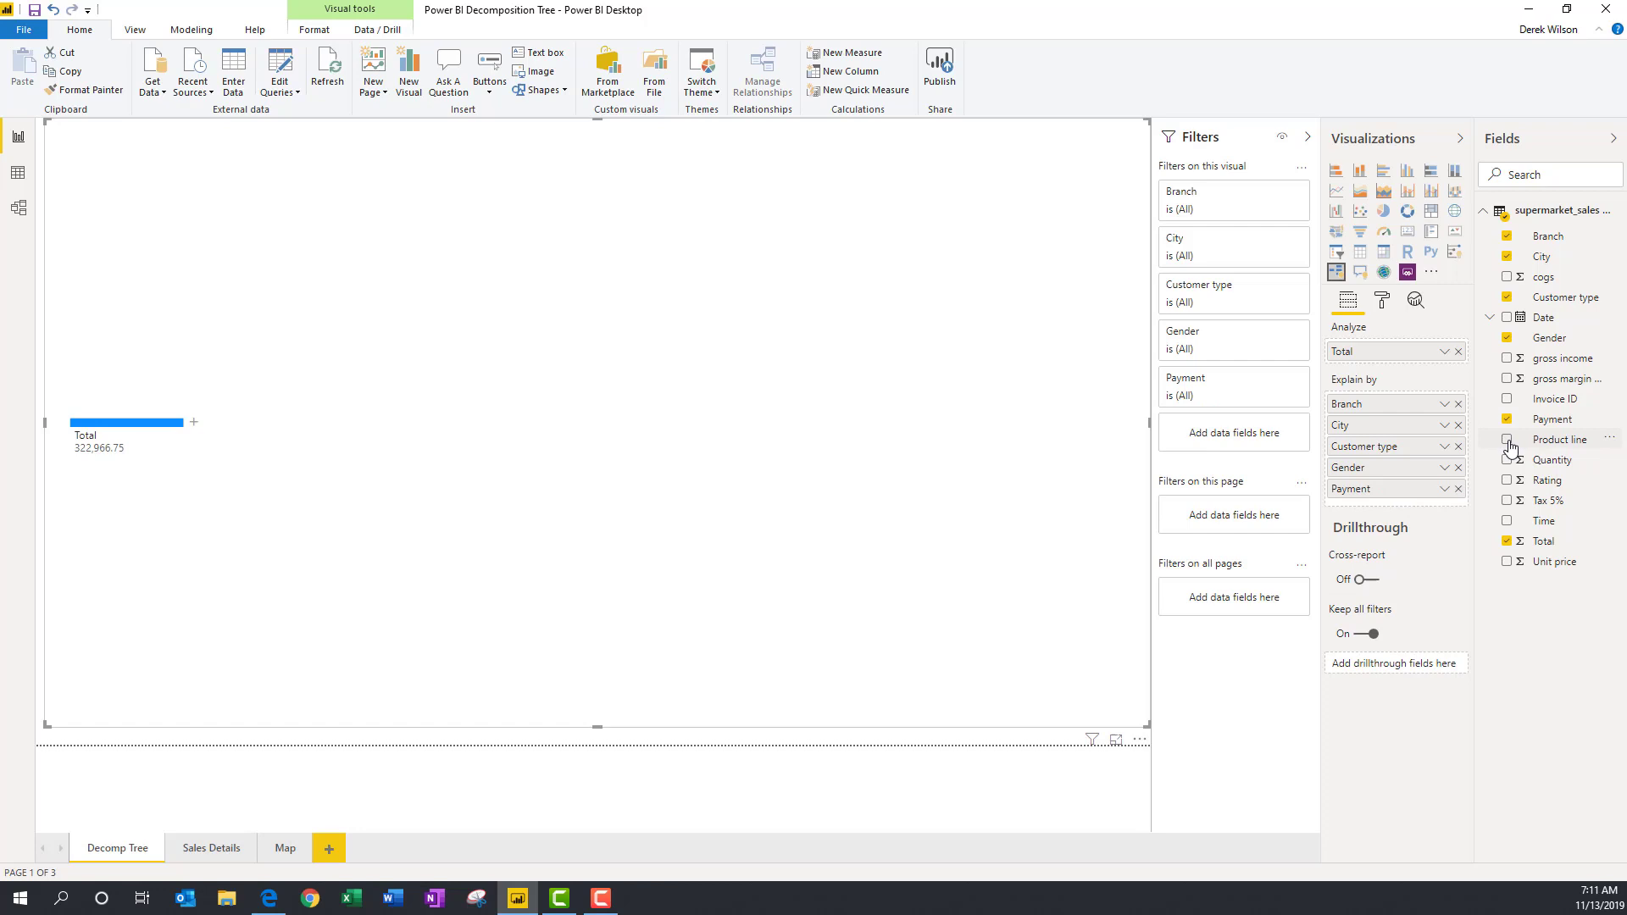
pyautogui.click(1506, 441)
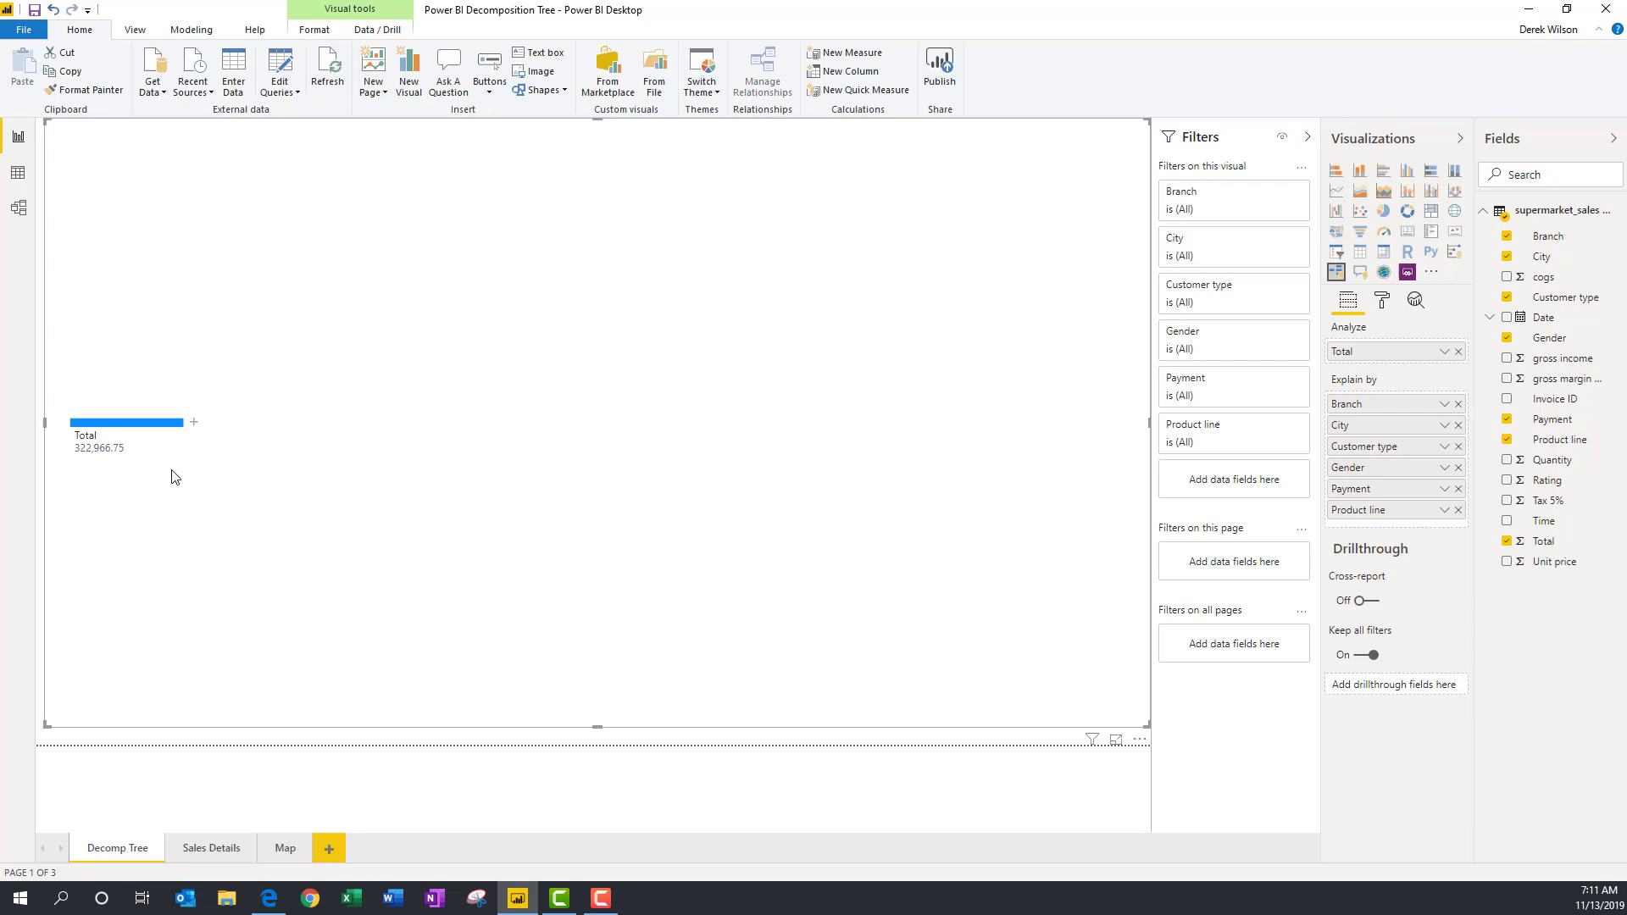
# Split Total by Branch into North, South and West; add a City level under North, then remove it.
pyautogui.click(194, 423)
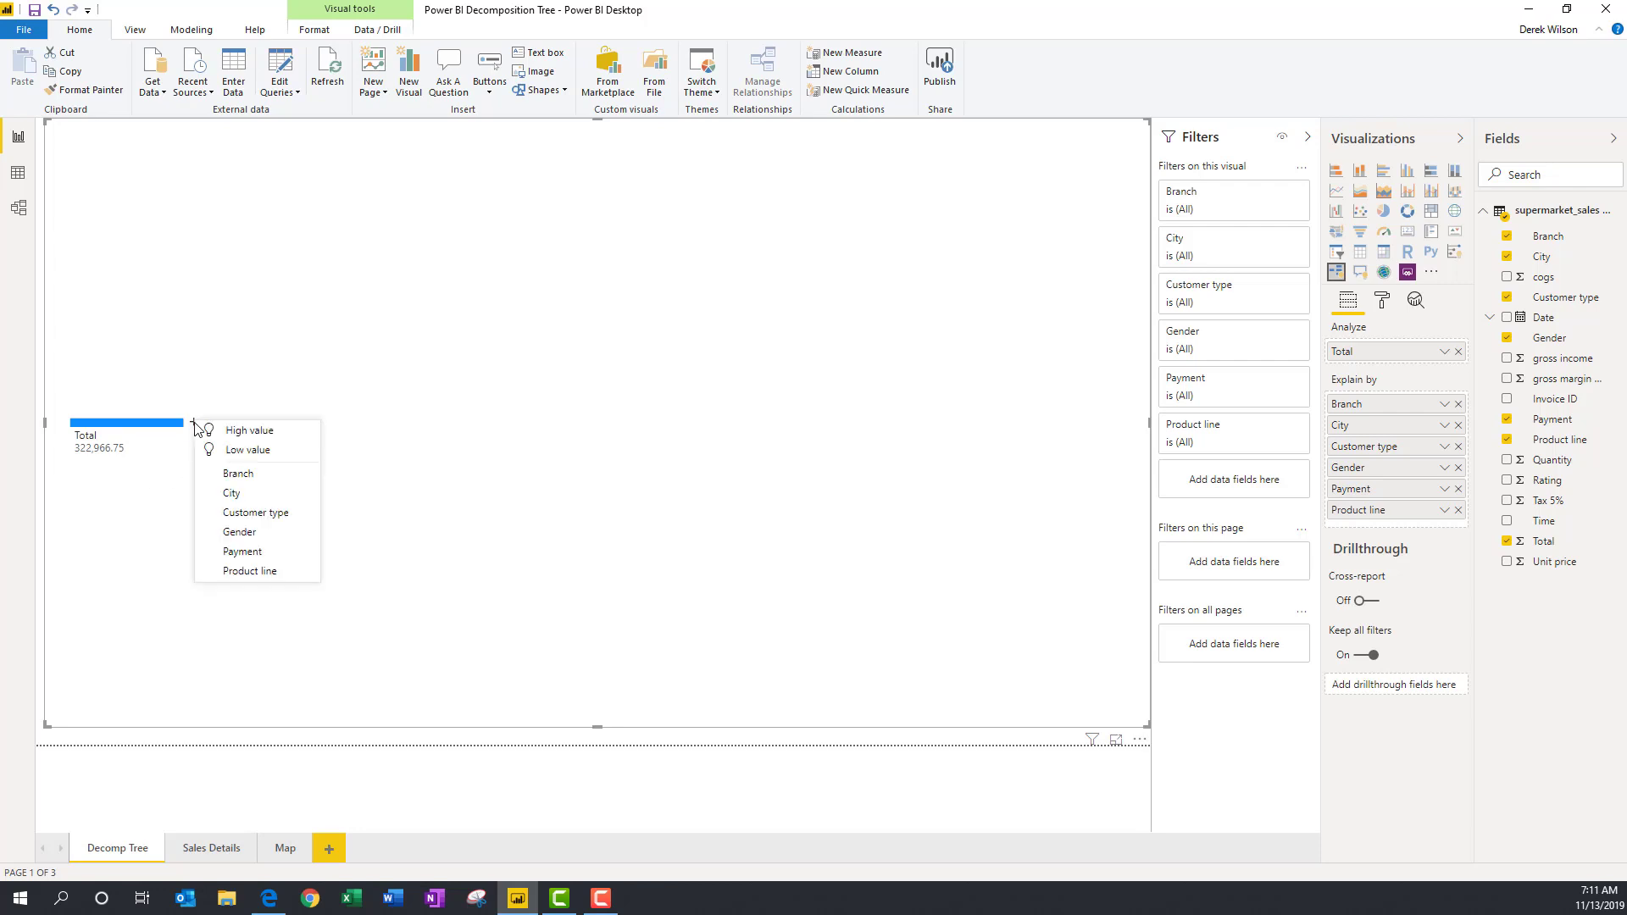
pyautogui.click(261, 479)
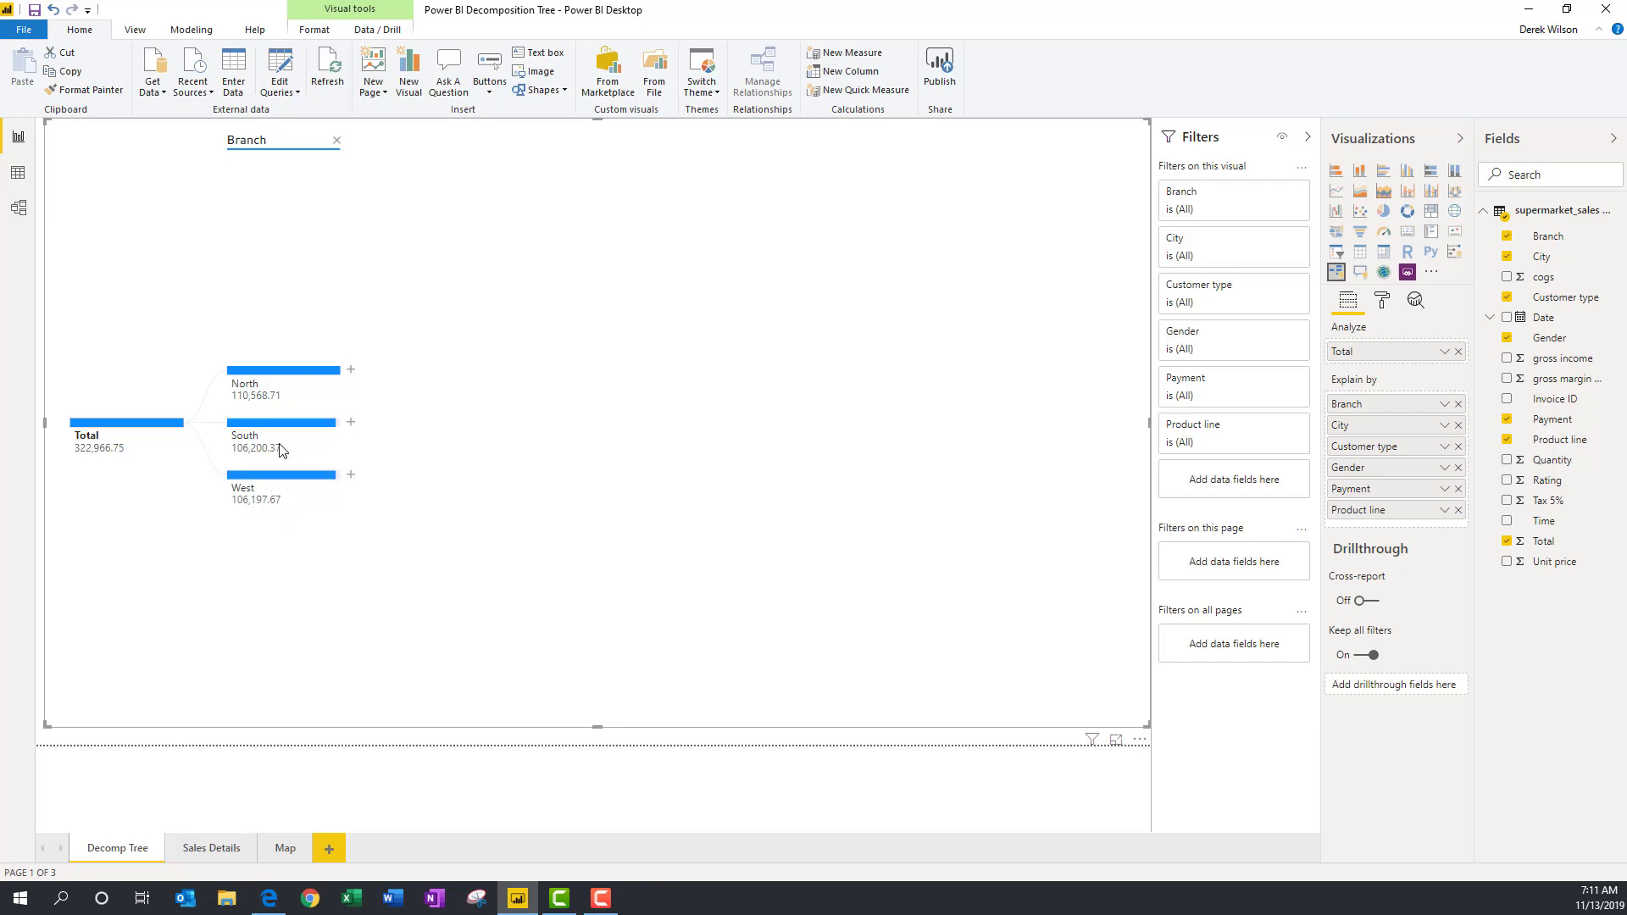
pyautogui.click(352, 370)
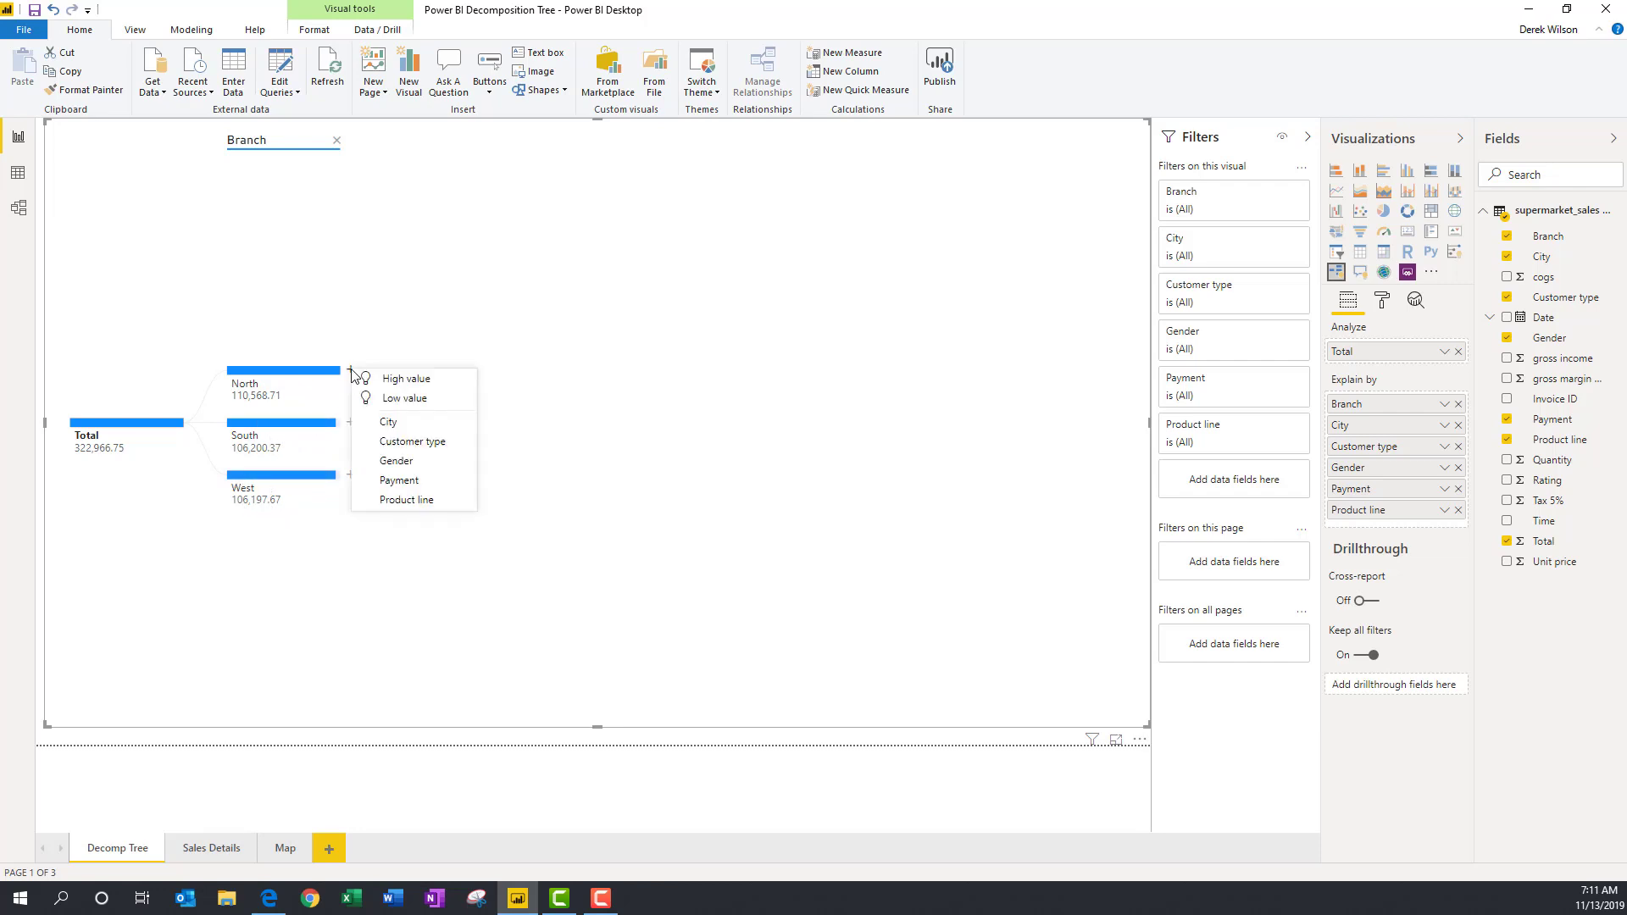
pyautogui.click(399, 424)
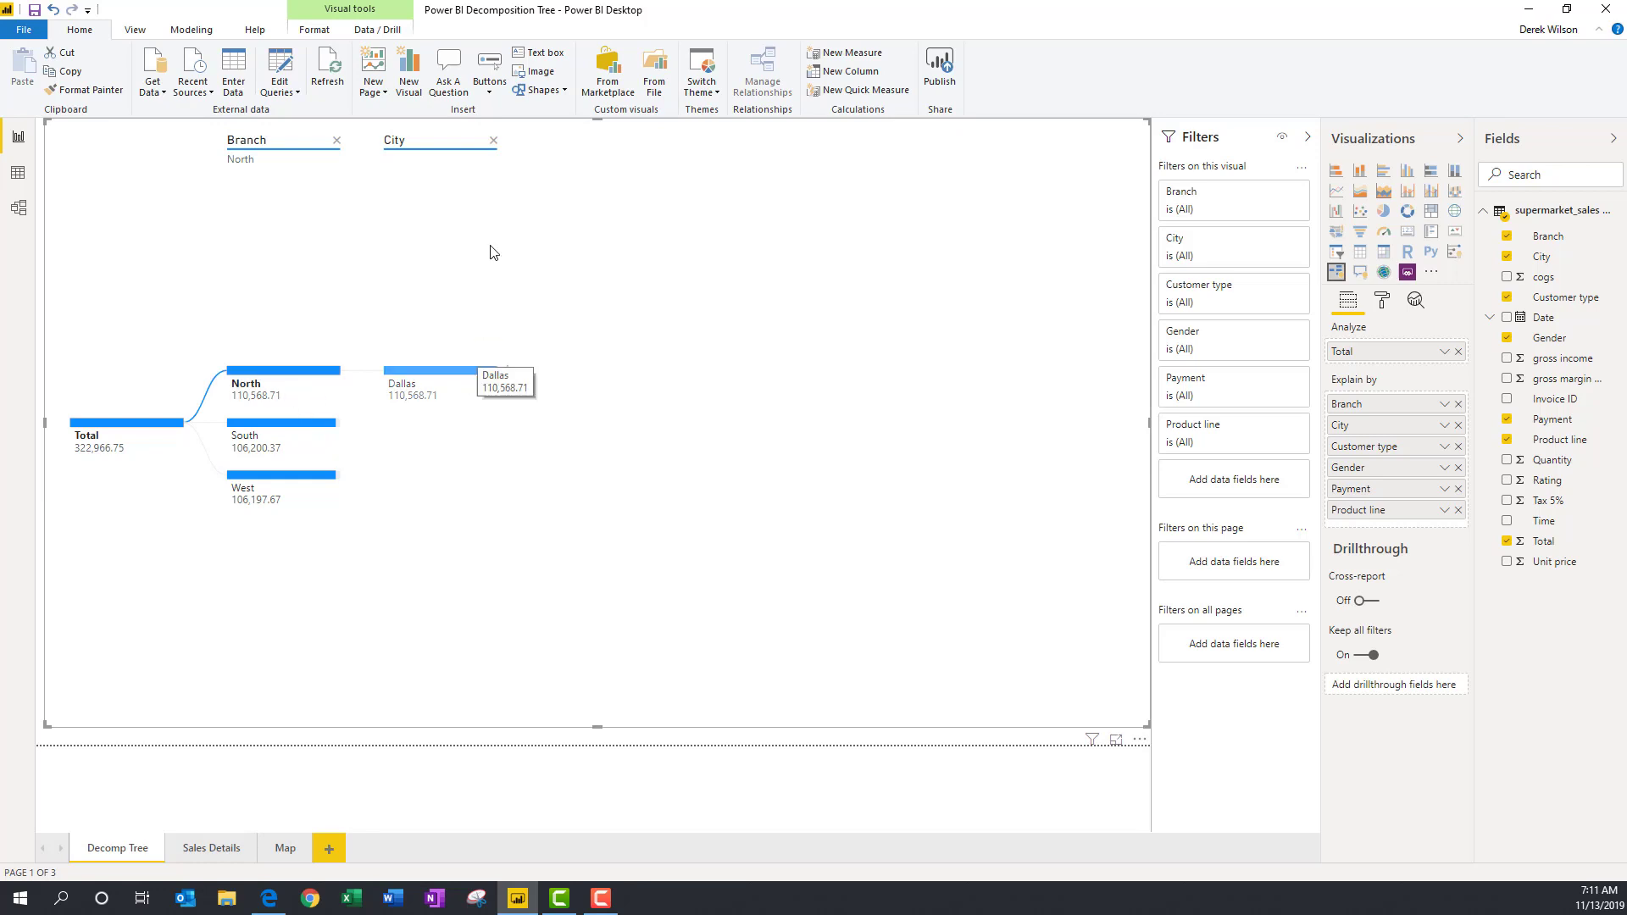
pyautogui.click(493, 141)
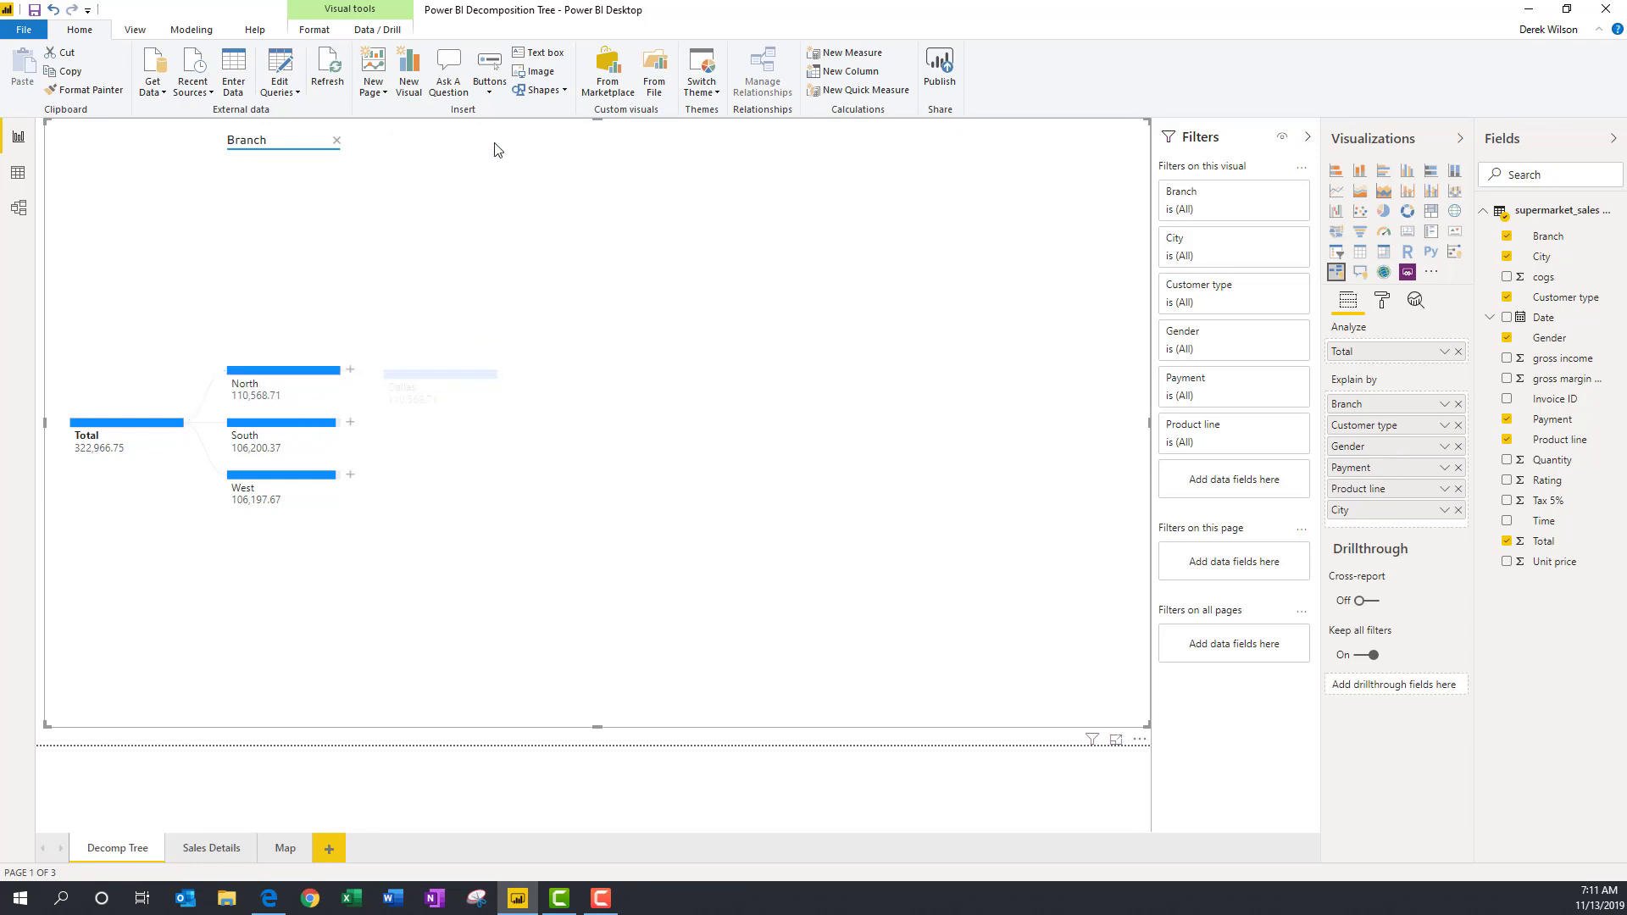
# Remove the Branch level and split Total by Product line instead.
pyautogui.click(336, 142)
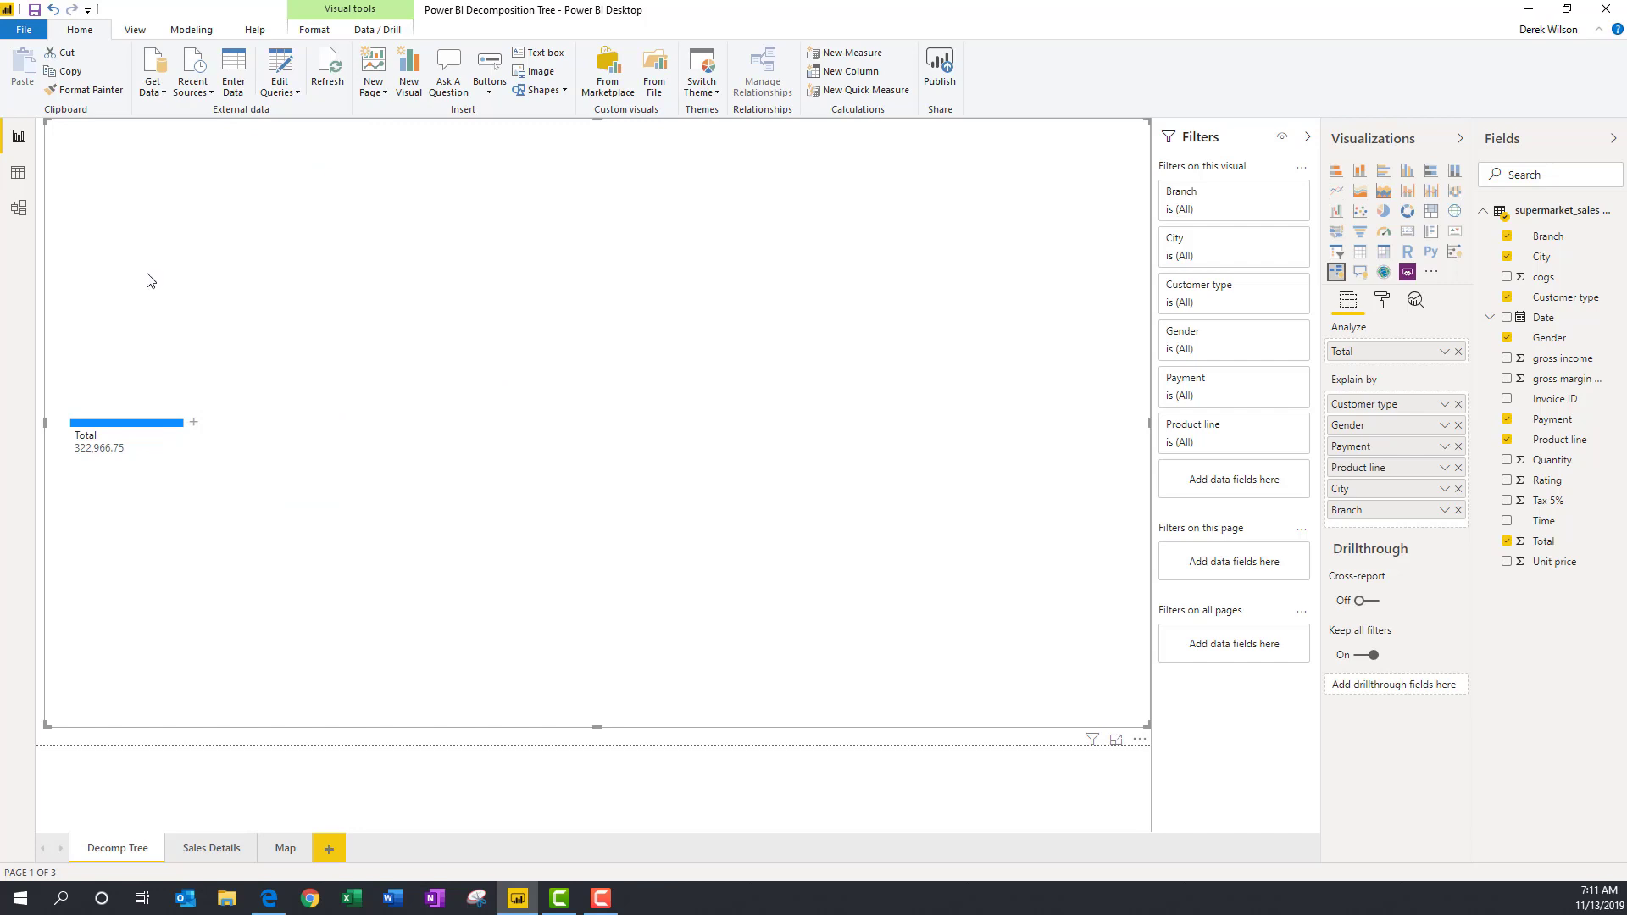
pyautogui.click(195, 423)
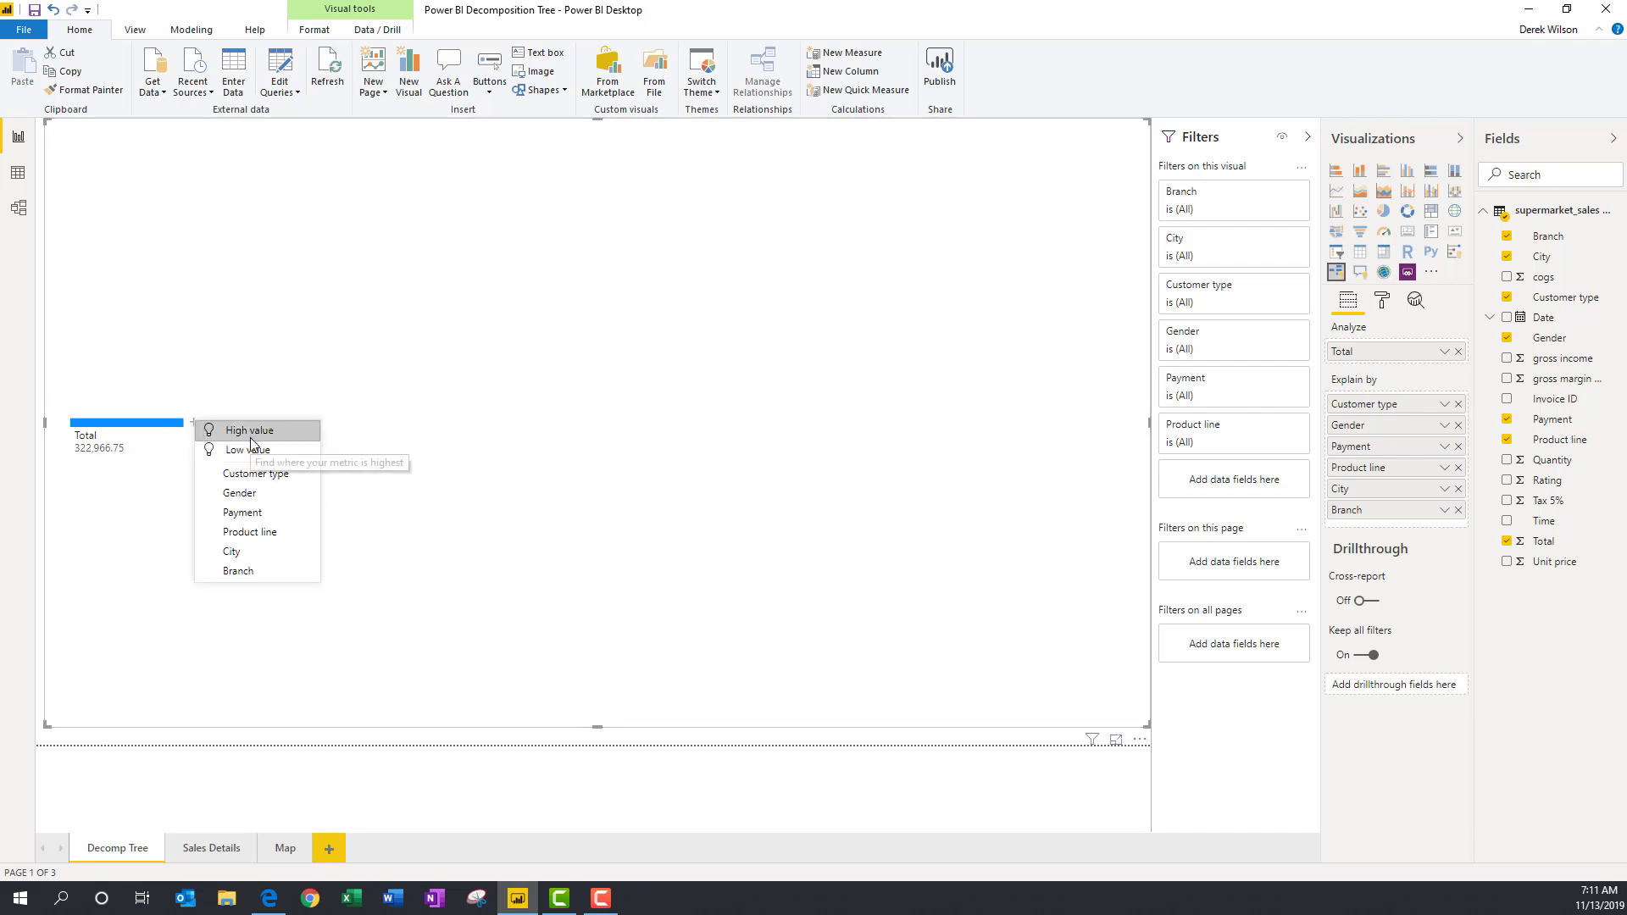
pyautogui.click(249, 533)
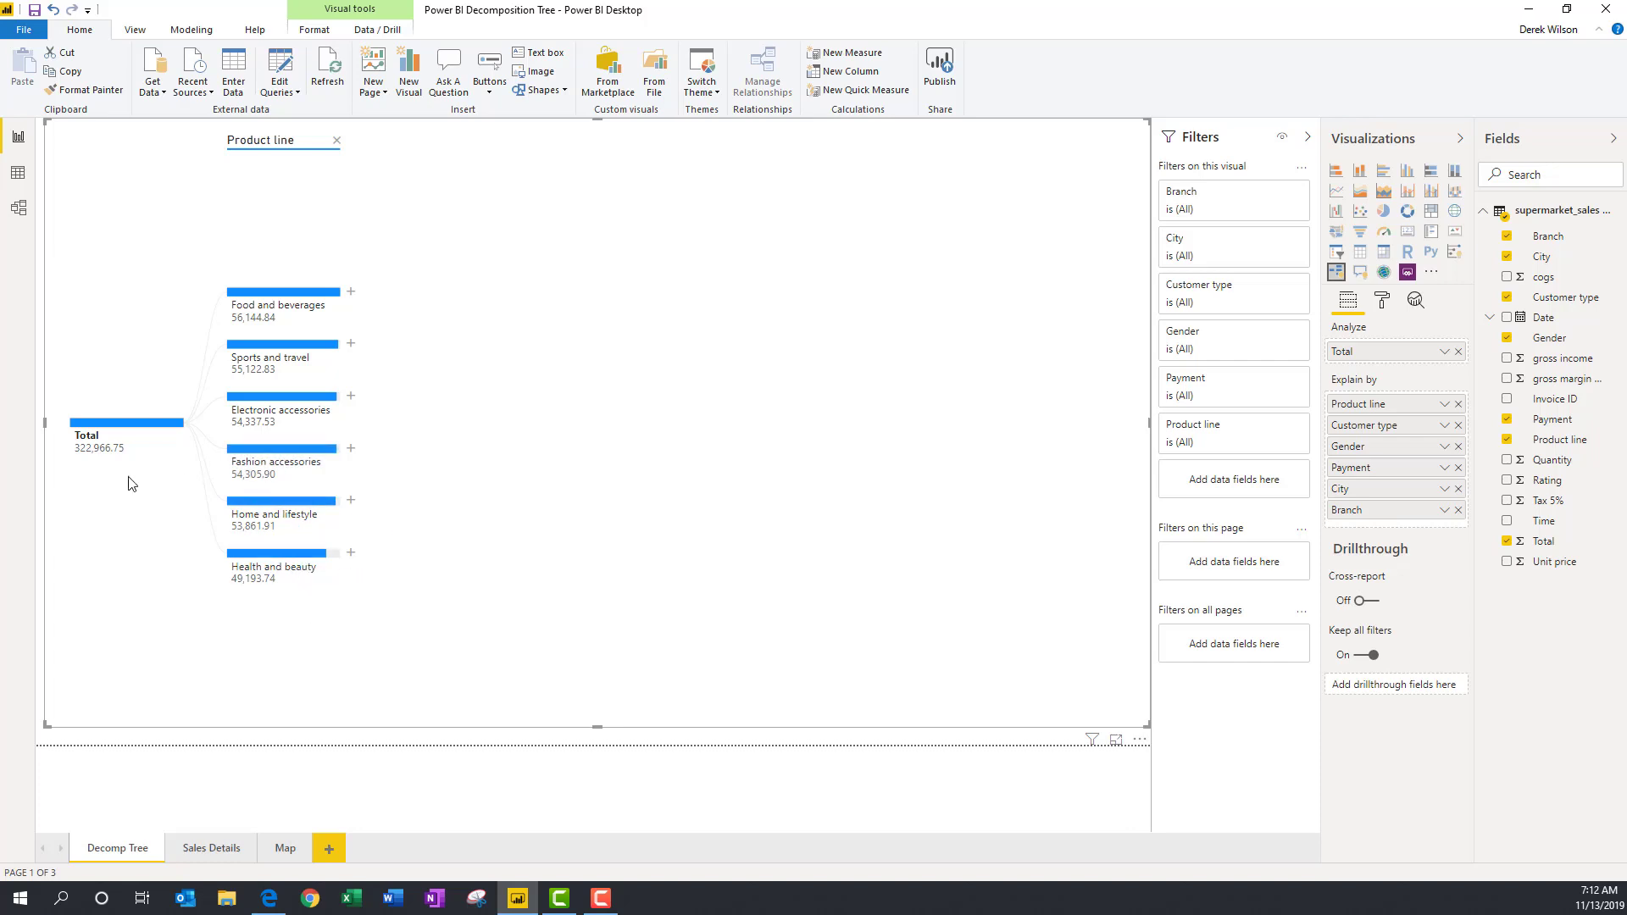
# Change the Total field's aggregation to Average, showing Average of Total 322.97.
pyautogui.click(1444, 352)
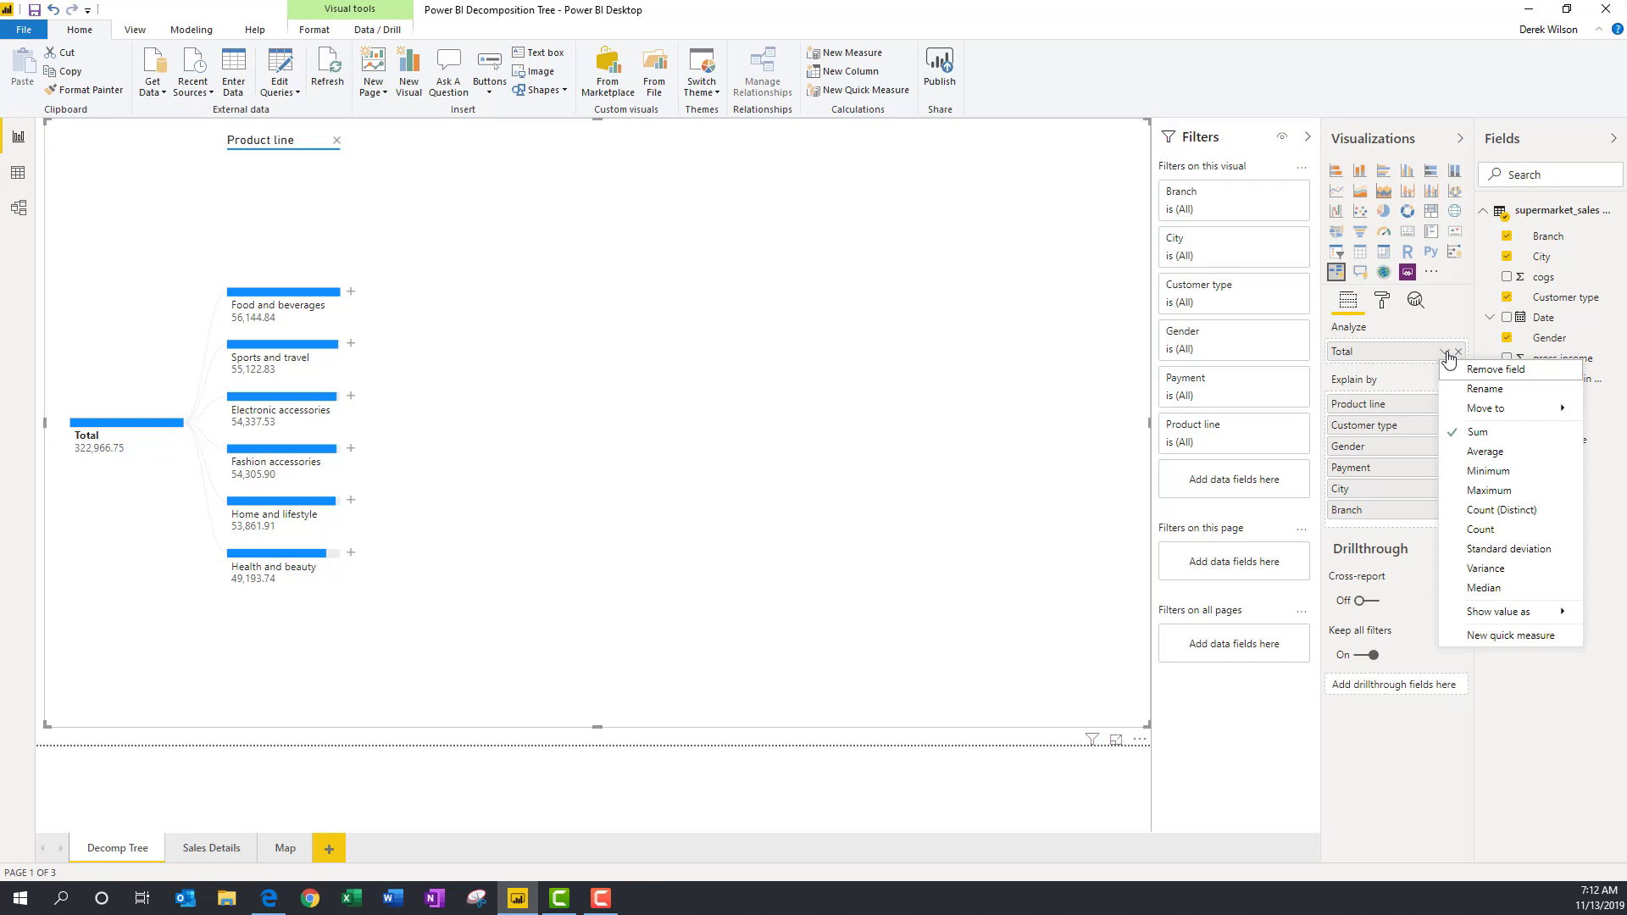
pyautogui.click(1475, 460)
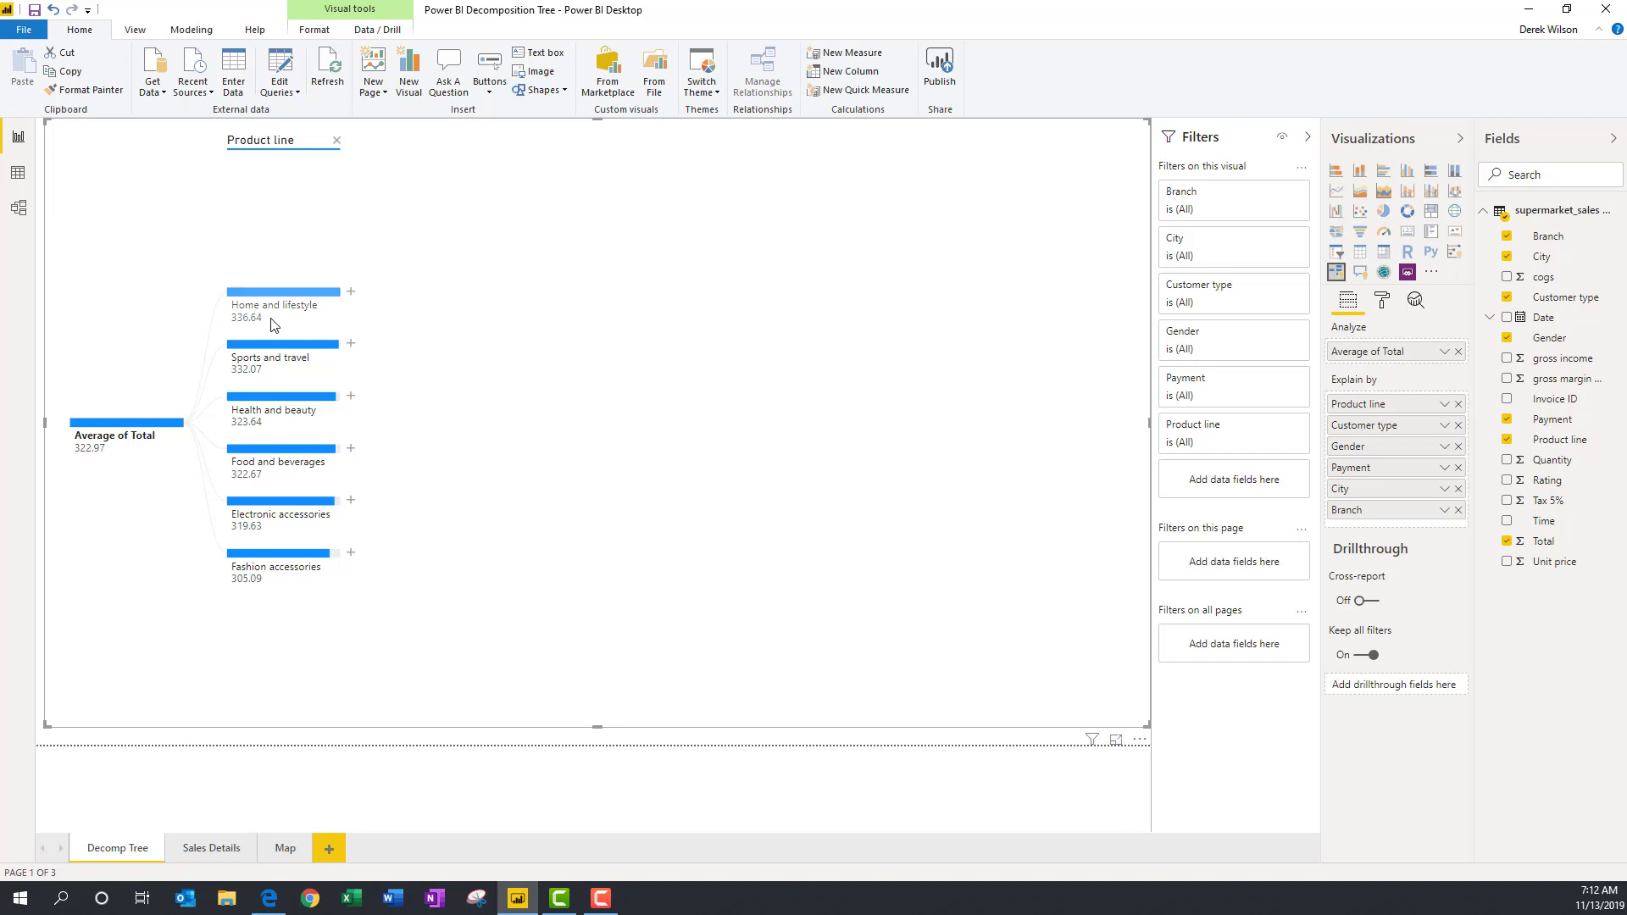
pyautogui.moveTo(278, 326)
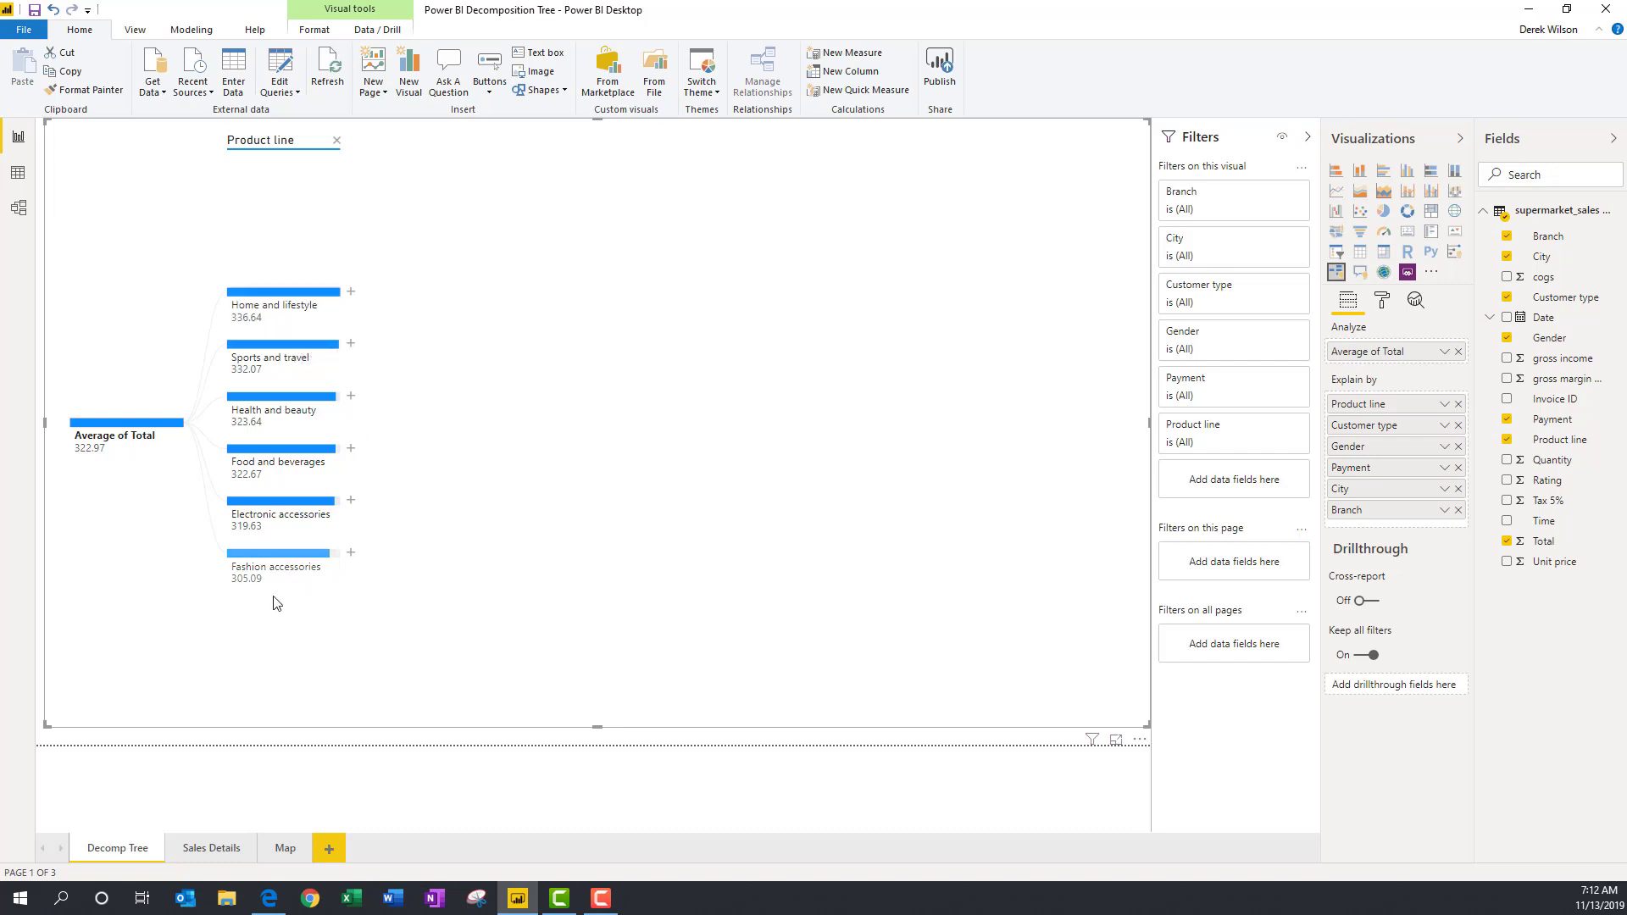
# Break Fashion accessories down by Customer type and drop the Product line level, leaving Member 327.79 and Normal 318.12.
pyautogui.moveTo(282, 585)
pyautogui.click(350, 554)
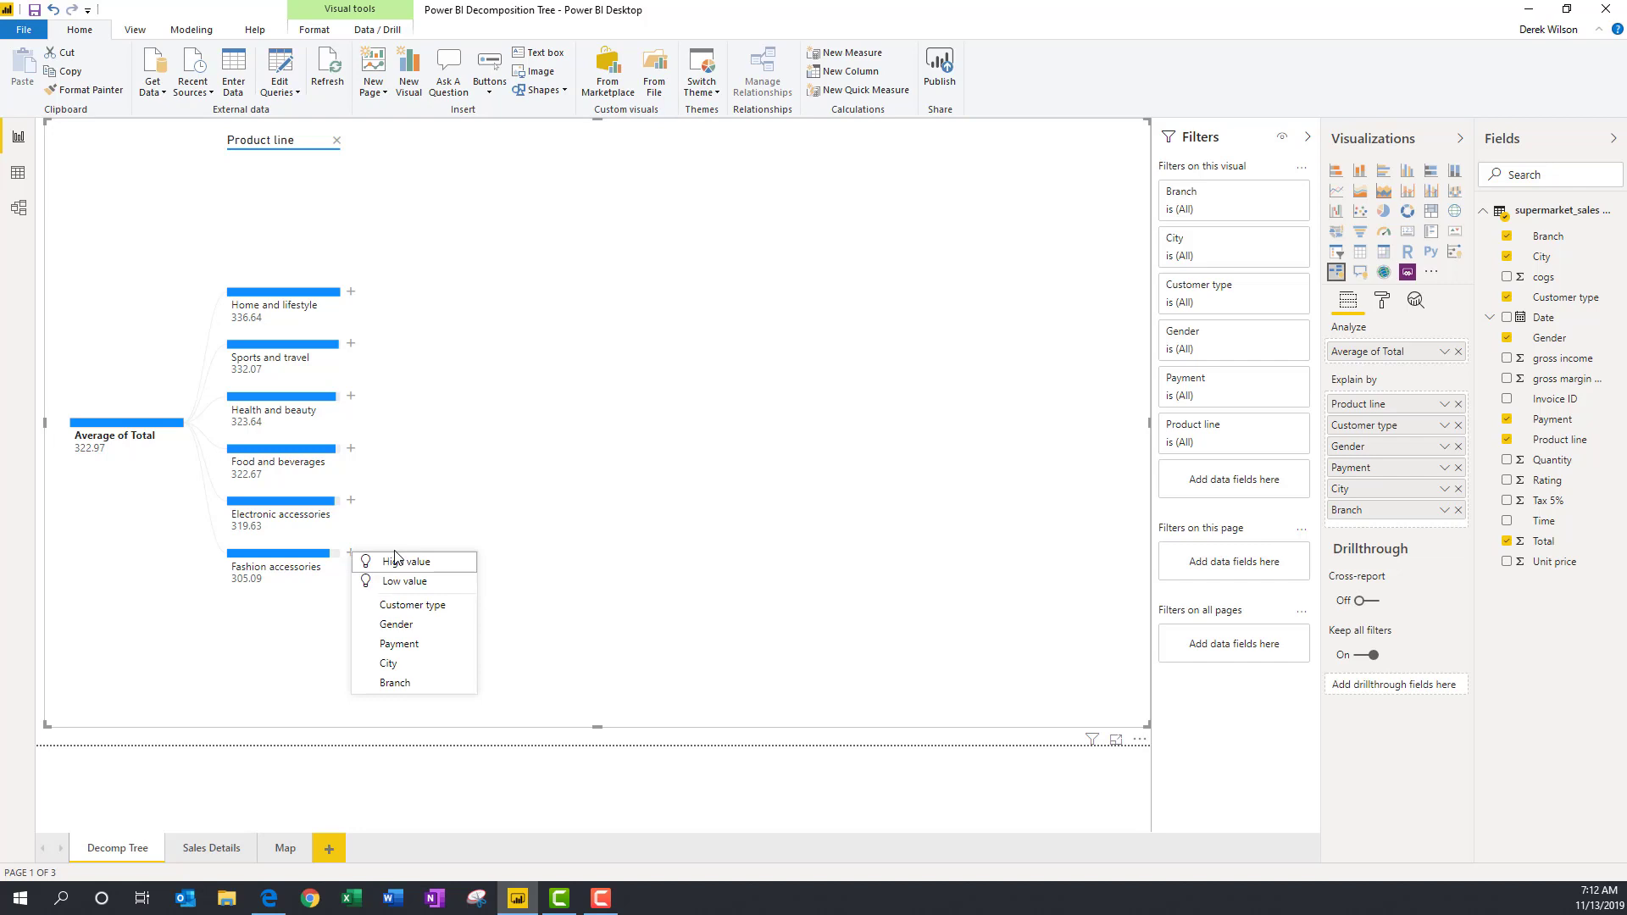
pyautogui.click(429, 604)
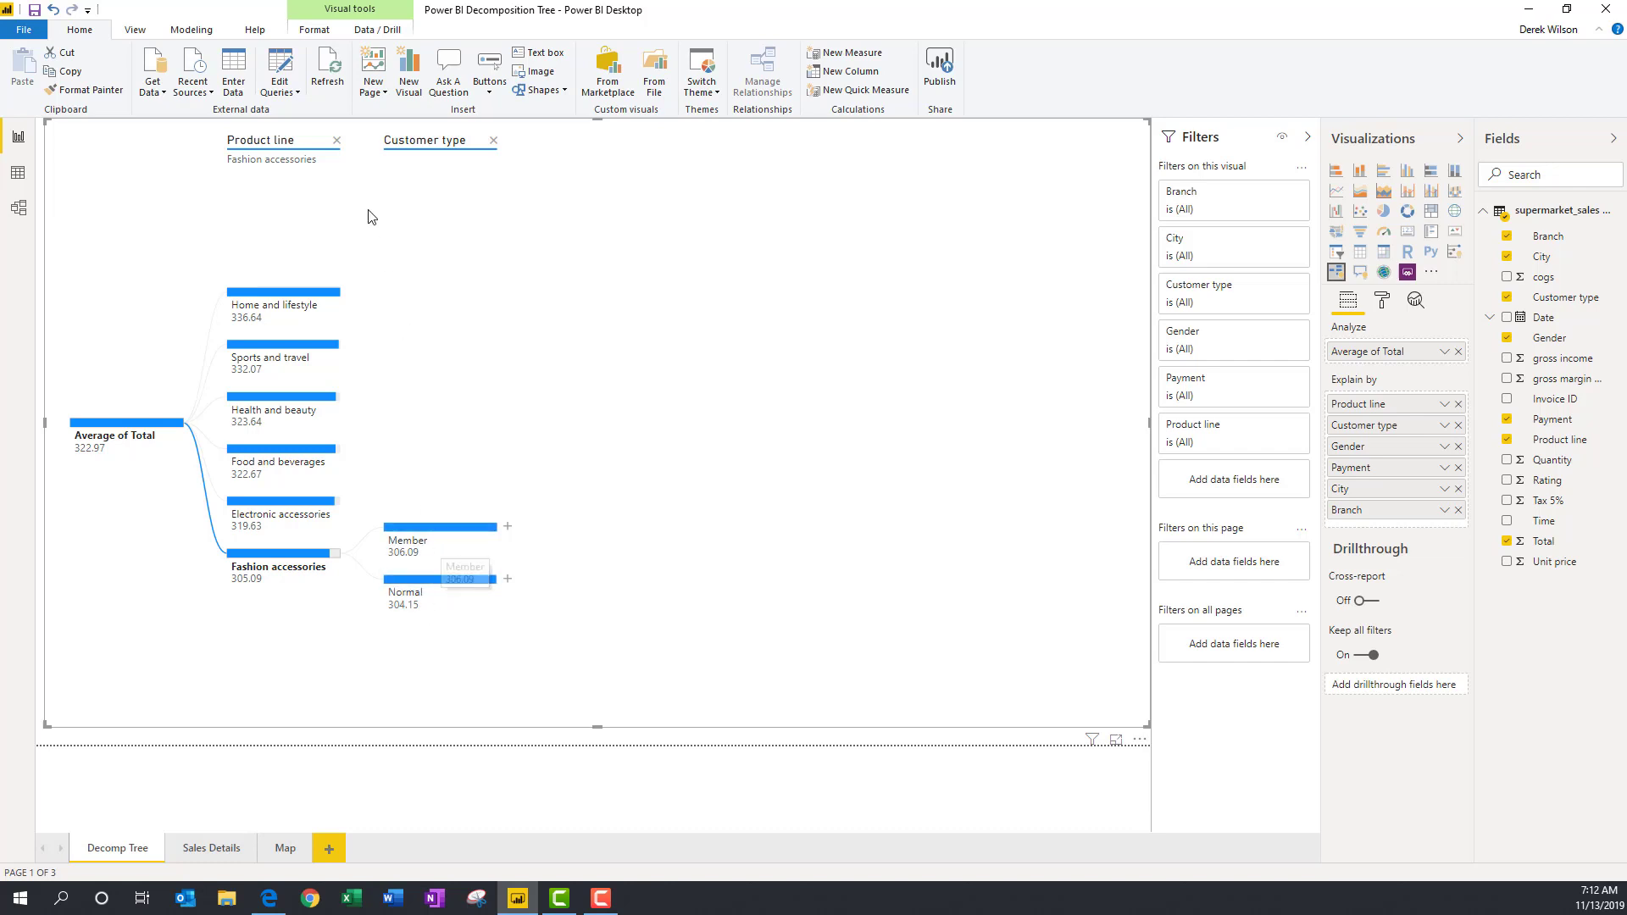
pyautogui.click(338, 142)
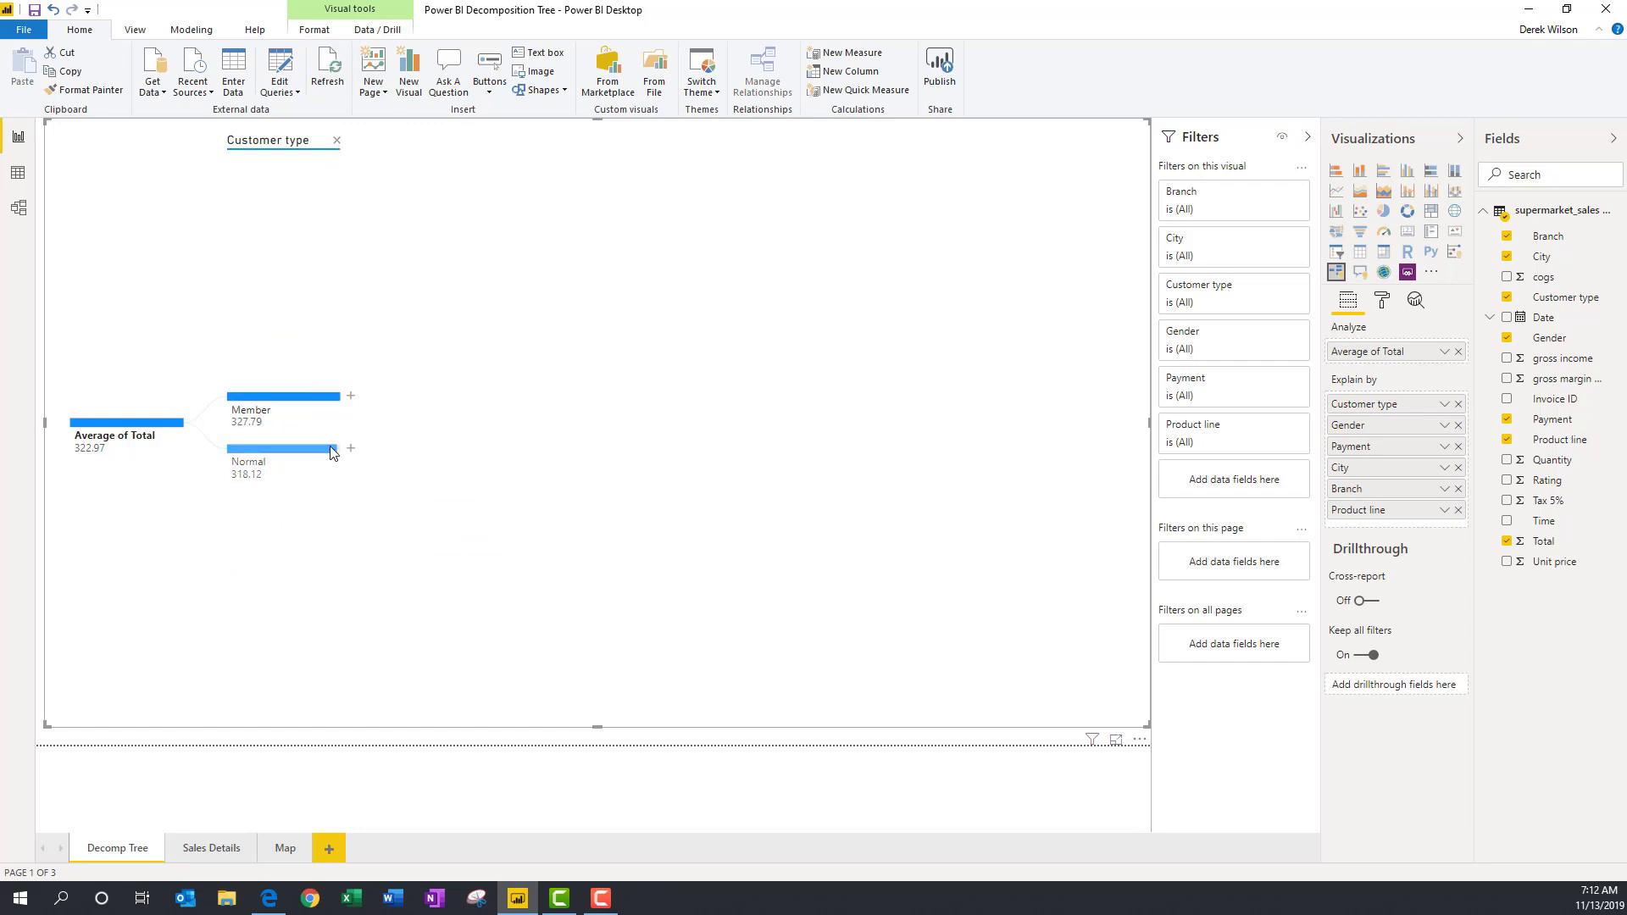
# Expand the Member and Normal nodes by Product line.
pyautogui.click(351, 397)
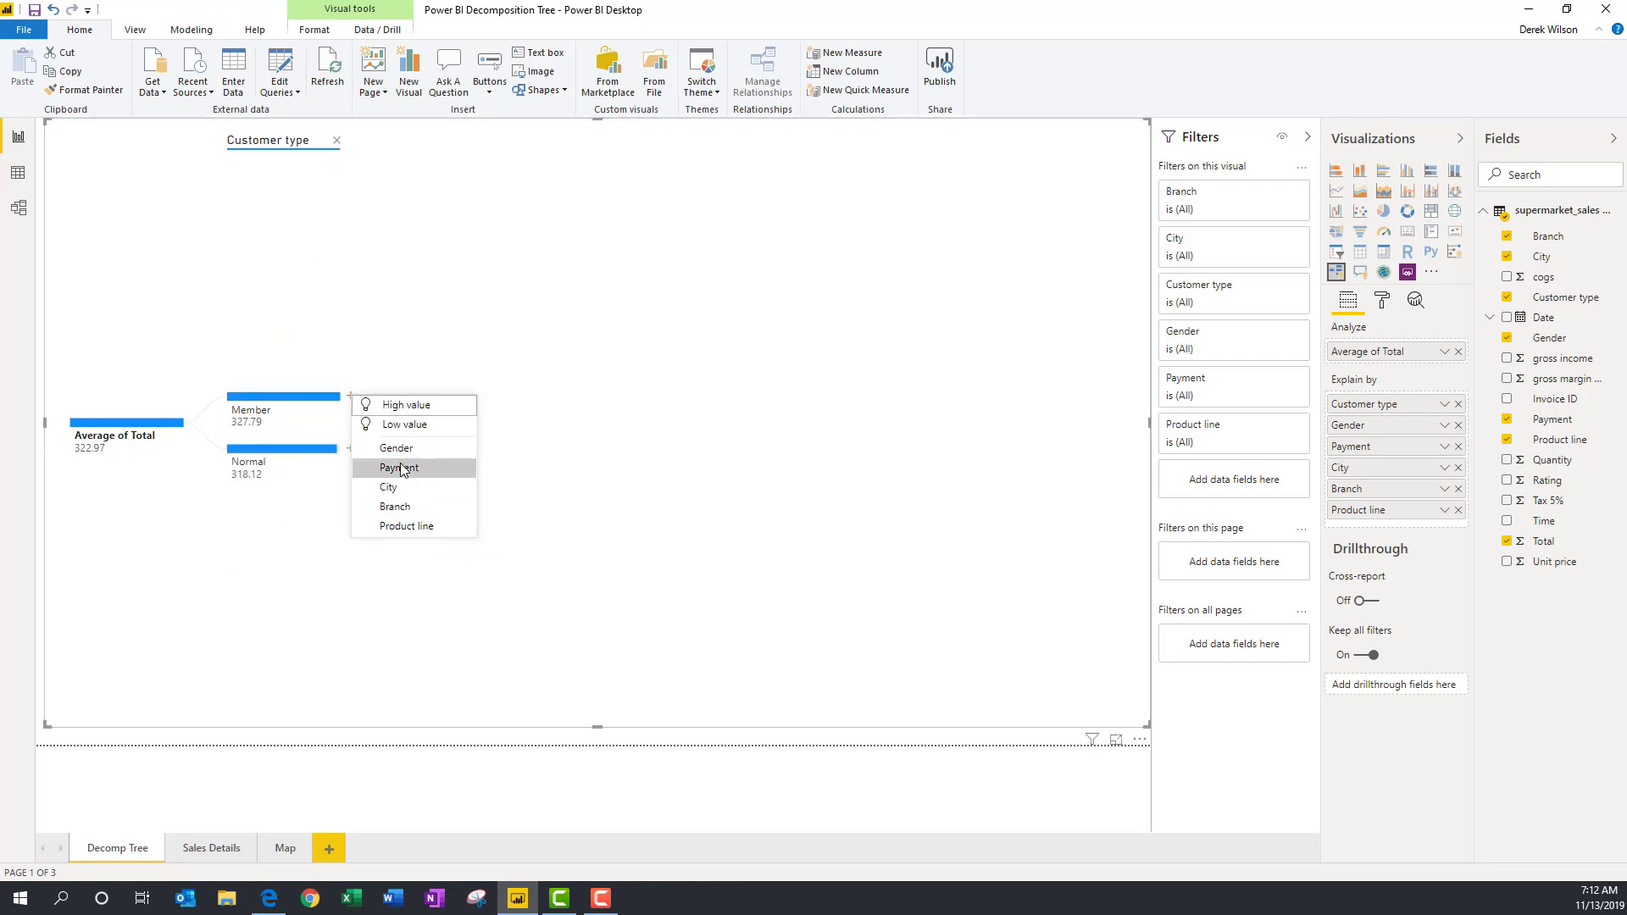
pyautogui.click(416, 522)
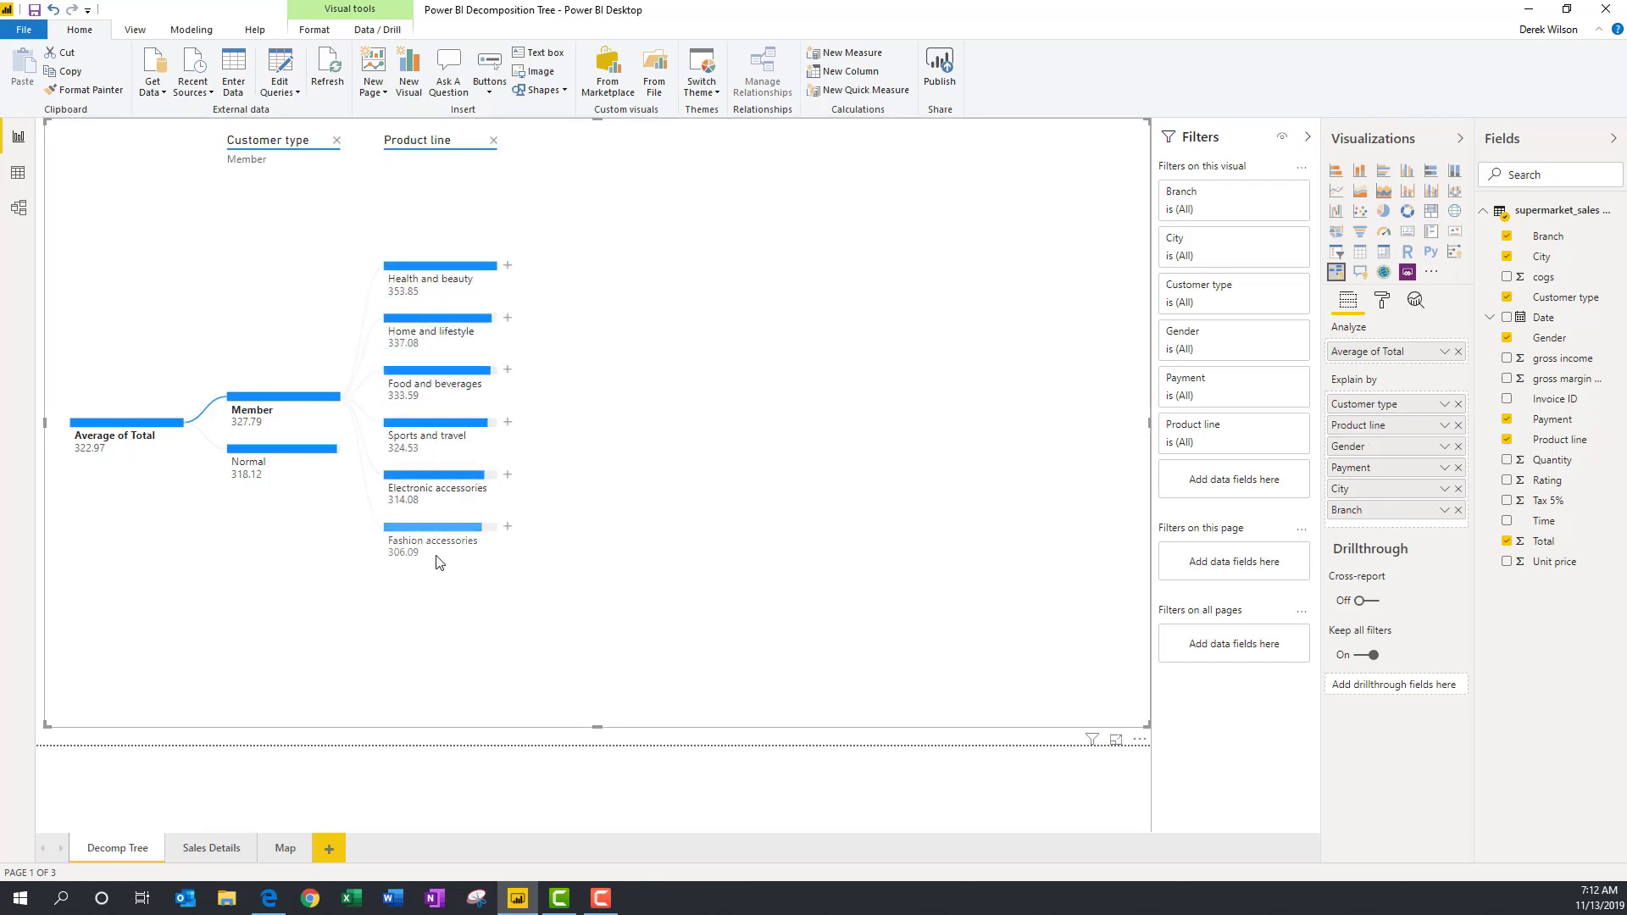
pyautogui.click(322, 454)
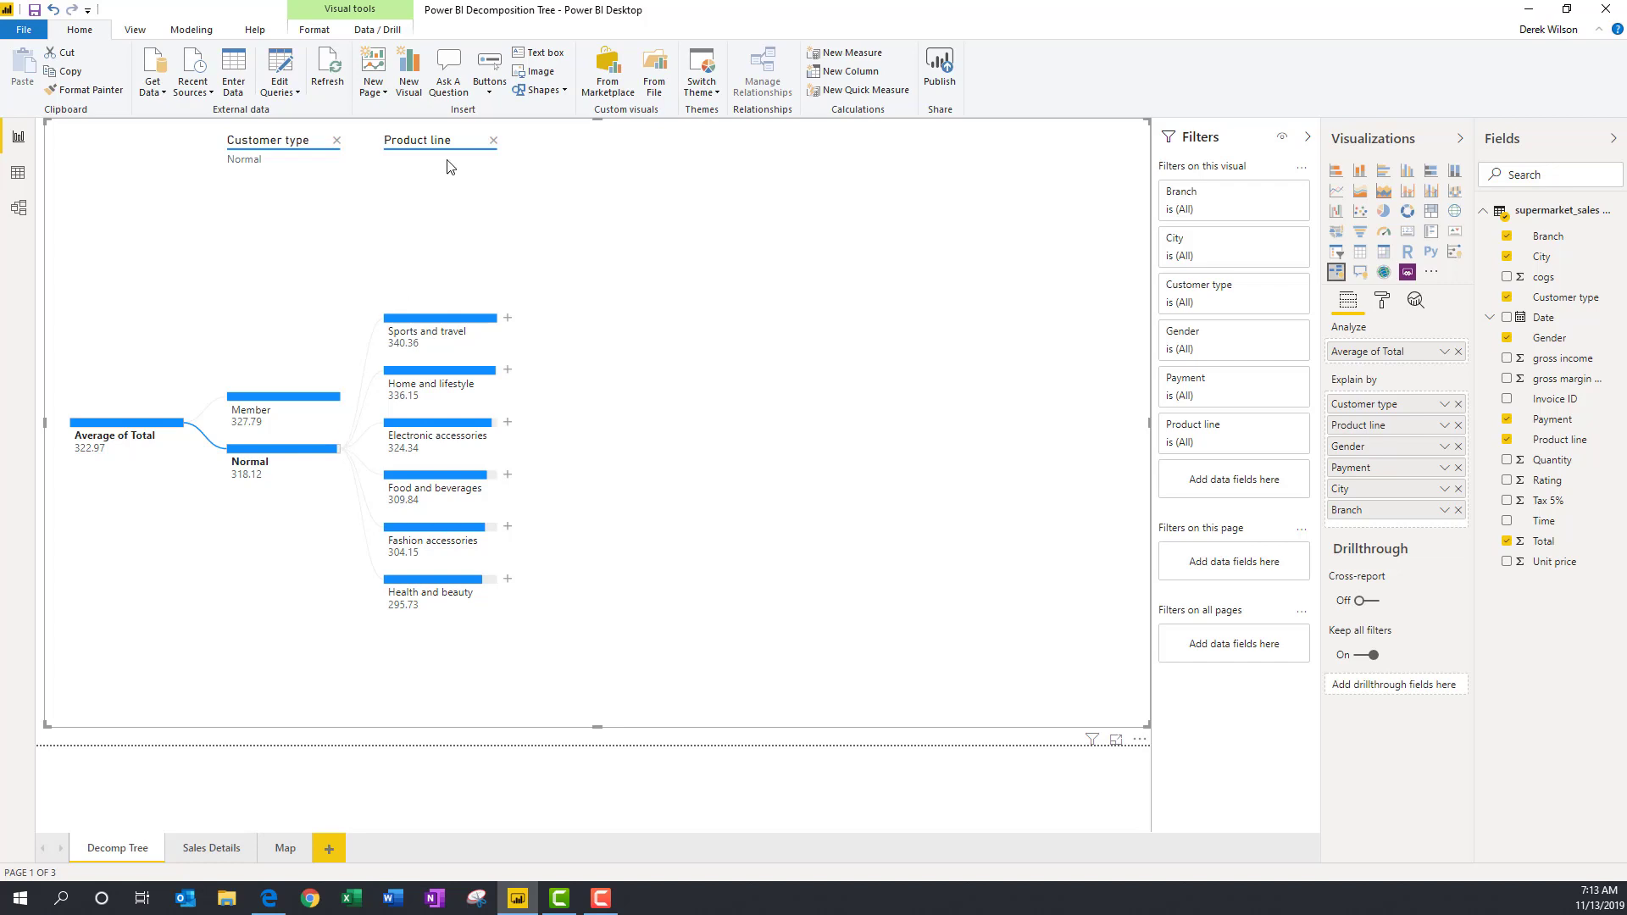
pyautogui.moveTo(470, 141)
# Remove the Product line and Customer type levels, then try an AI low-value split of Average of Total.
pyautogui.click(493, 142)
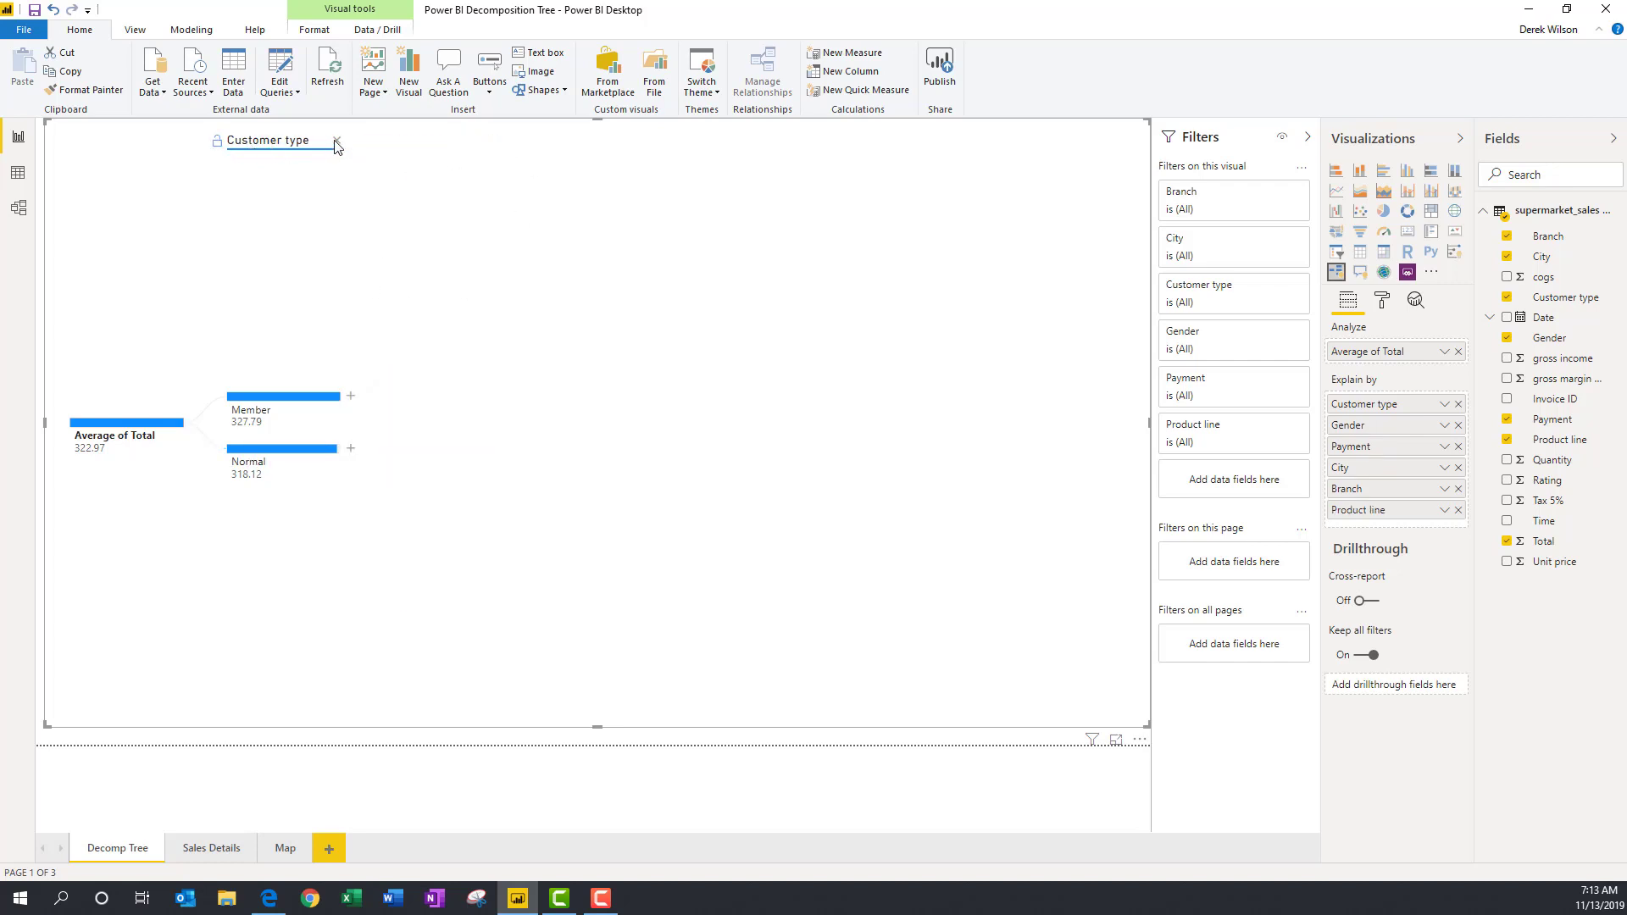
pyautogui.click(336, 142)
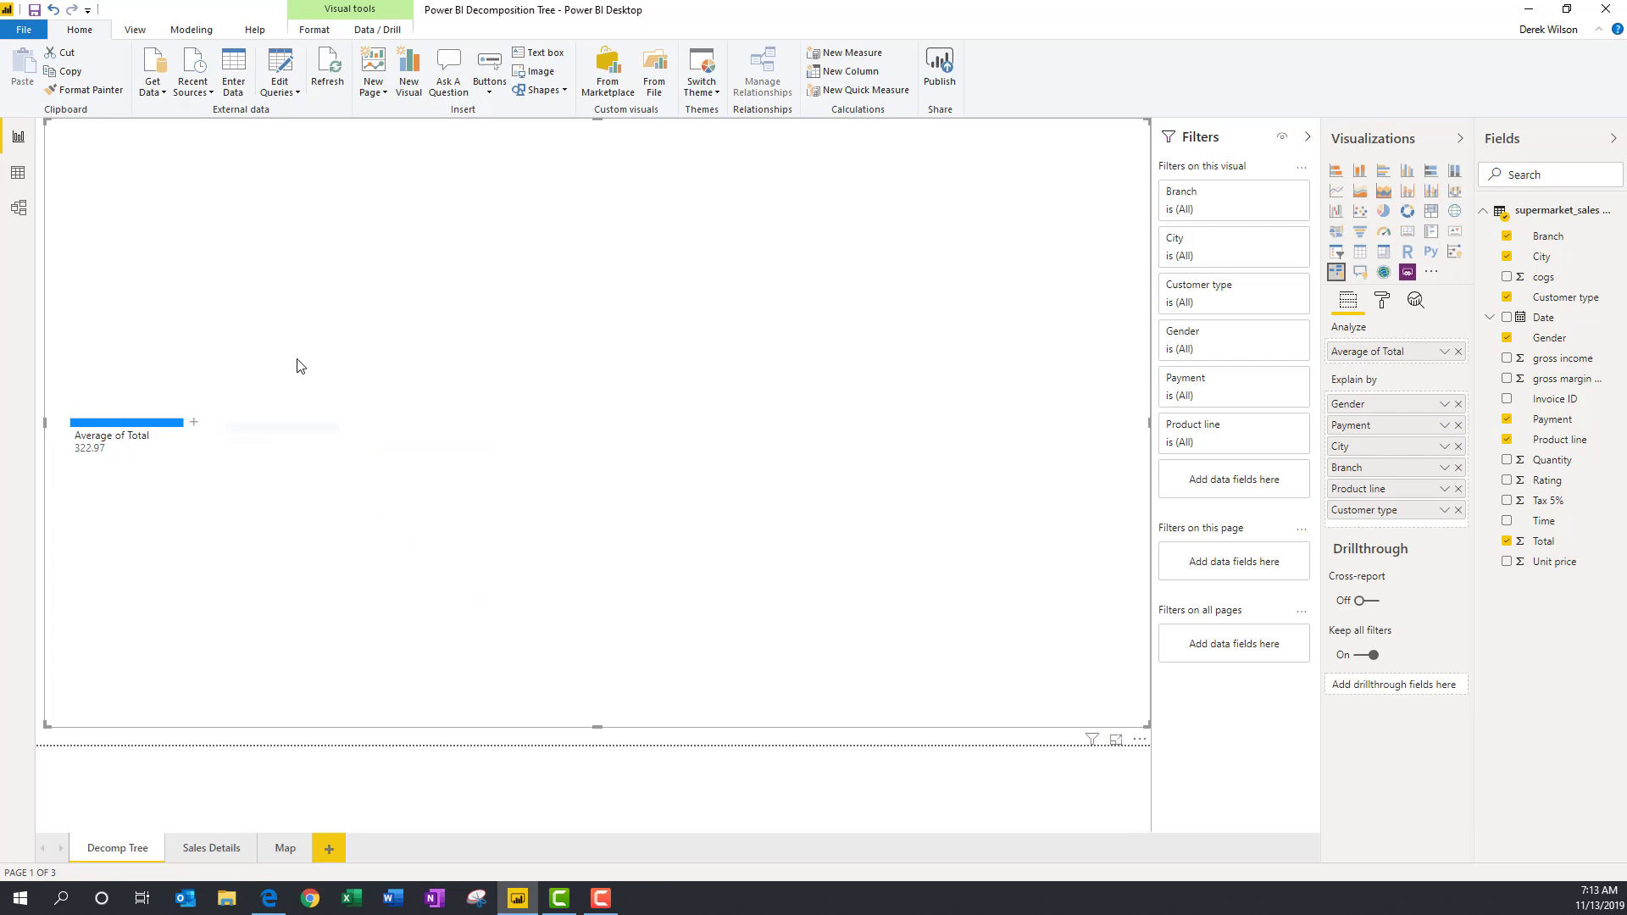
pyautogui.click(193, 422)
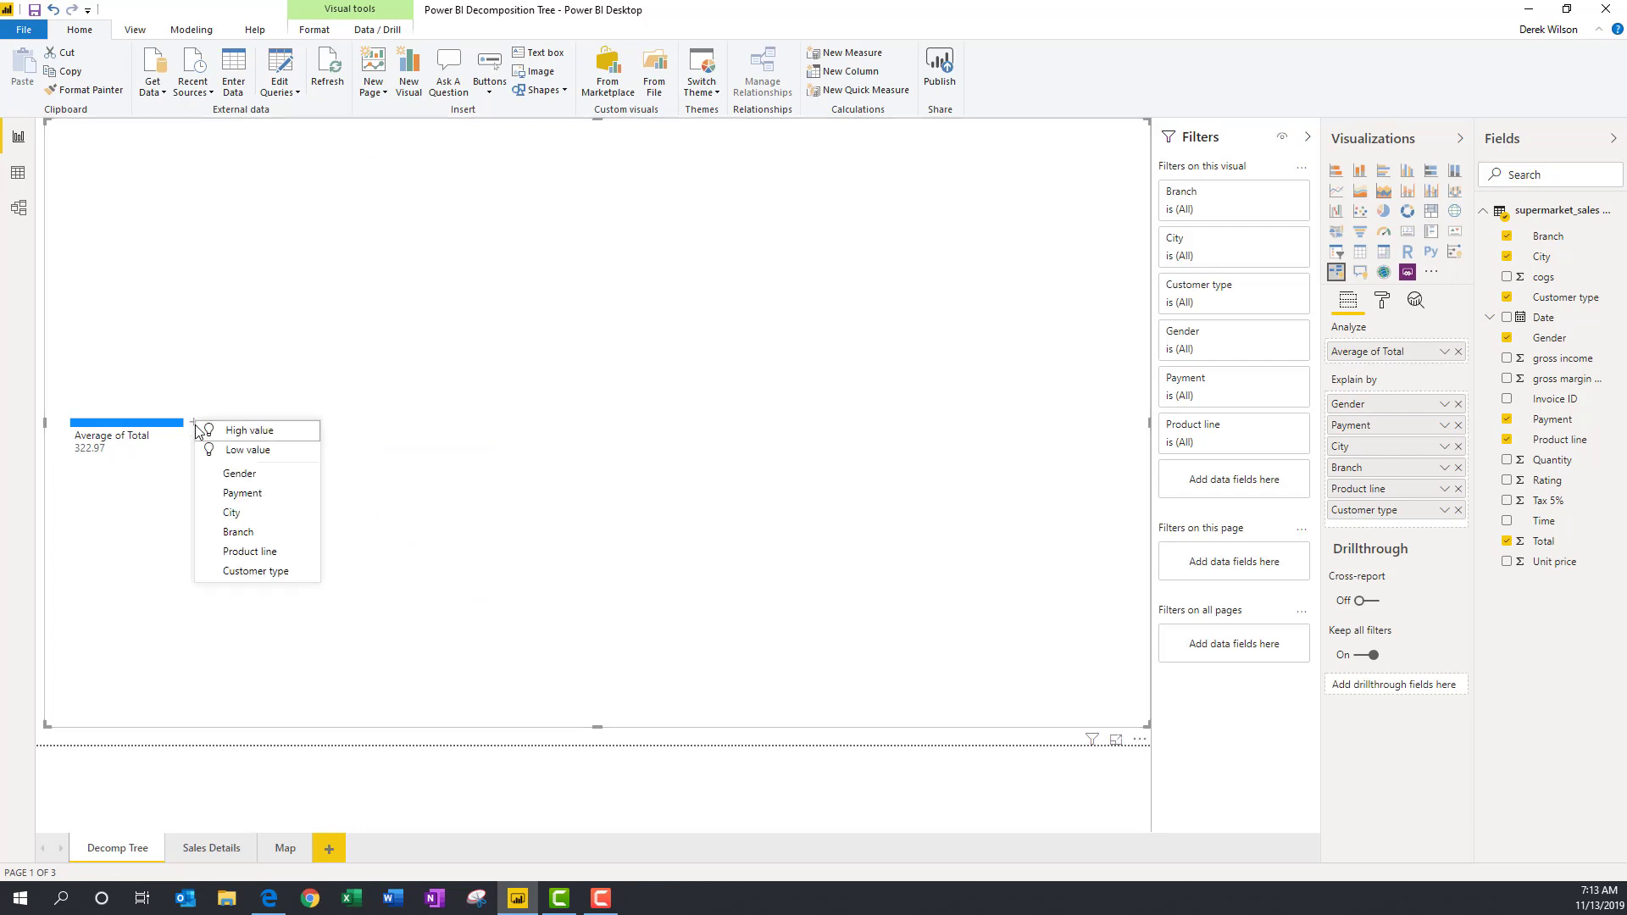
pyautogui.click(264, 456)
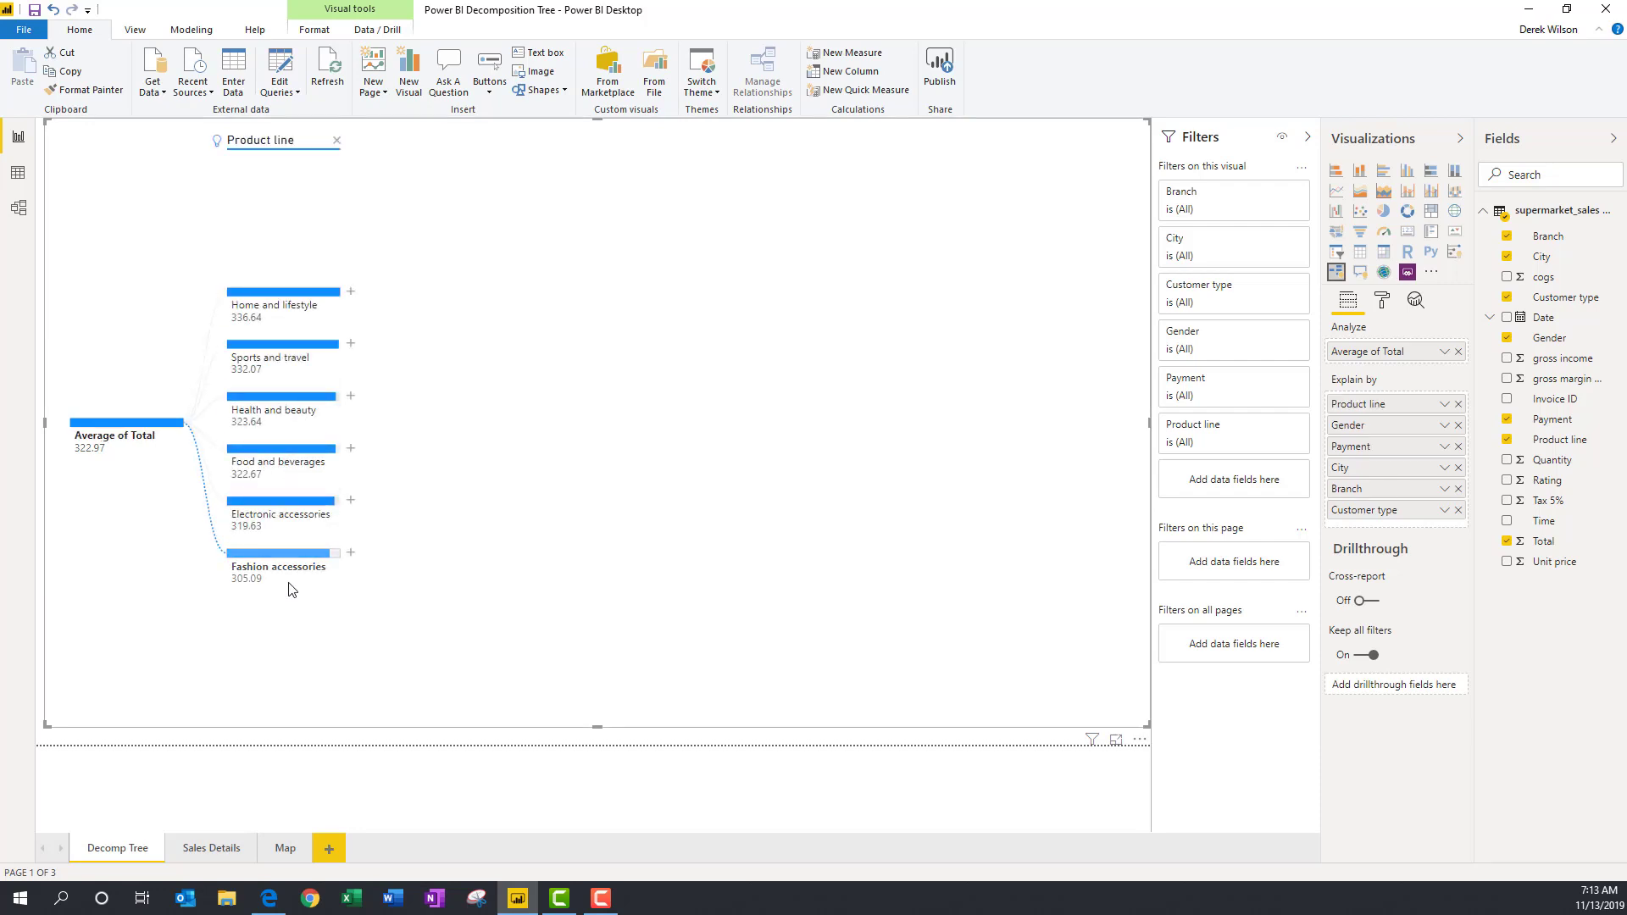
# Replace it with an AI high-value split by Branch: North 337.10, West 319.87, South 312.35.
pyautogui.click(336, 140)
pyautogui.click(193, 423)
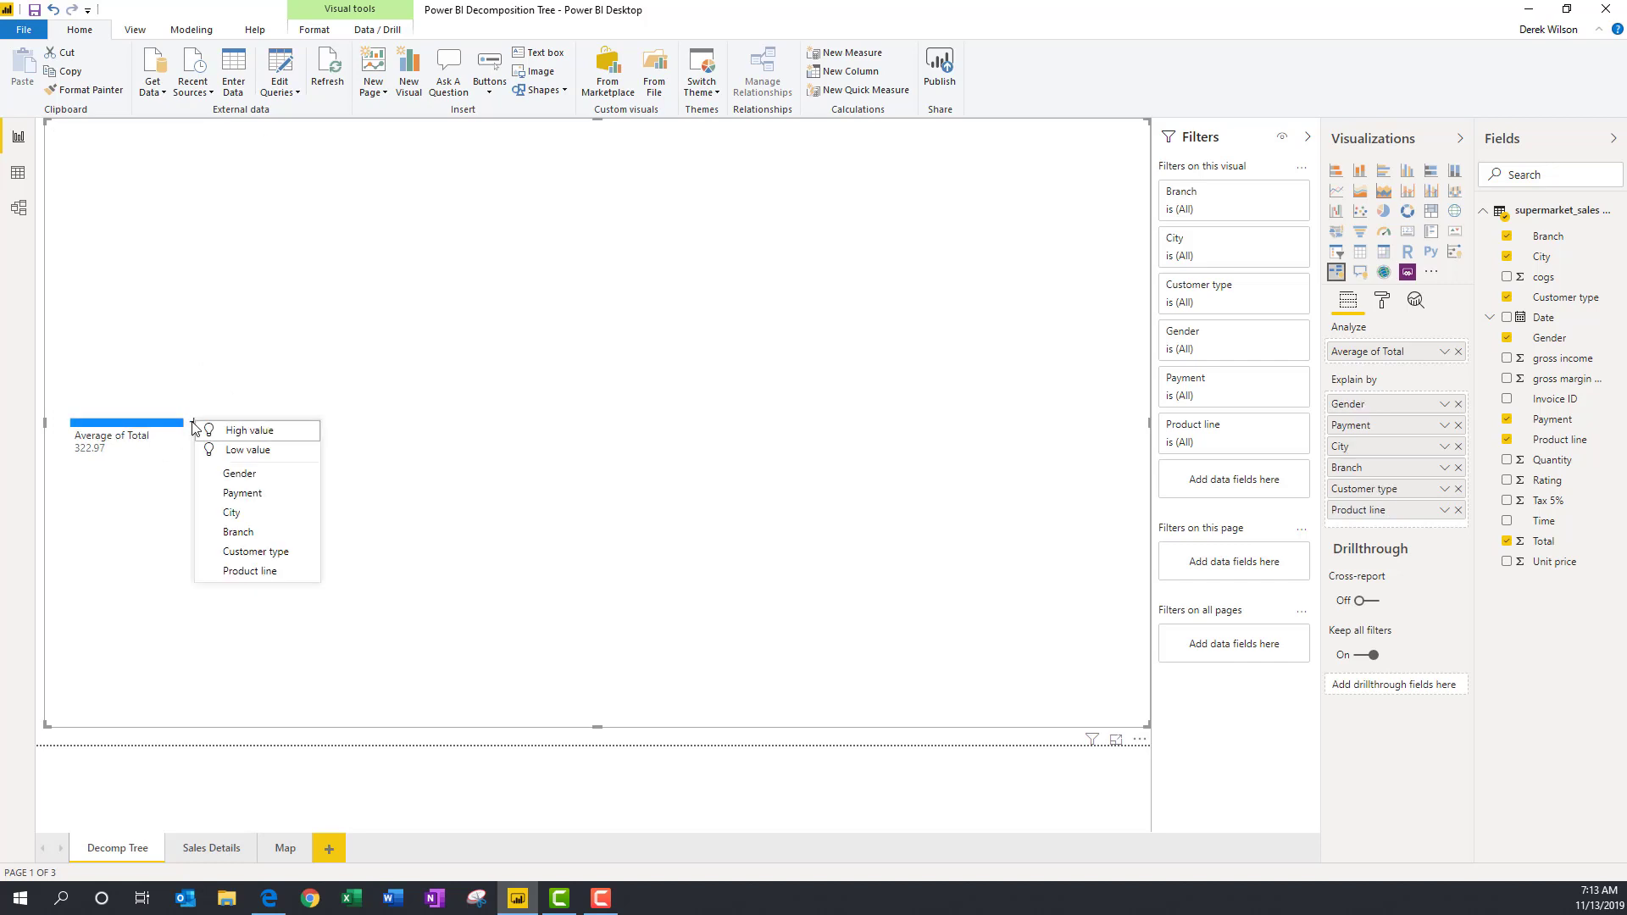
pyautogui.click(277, 430)
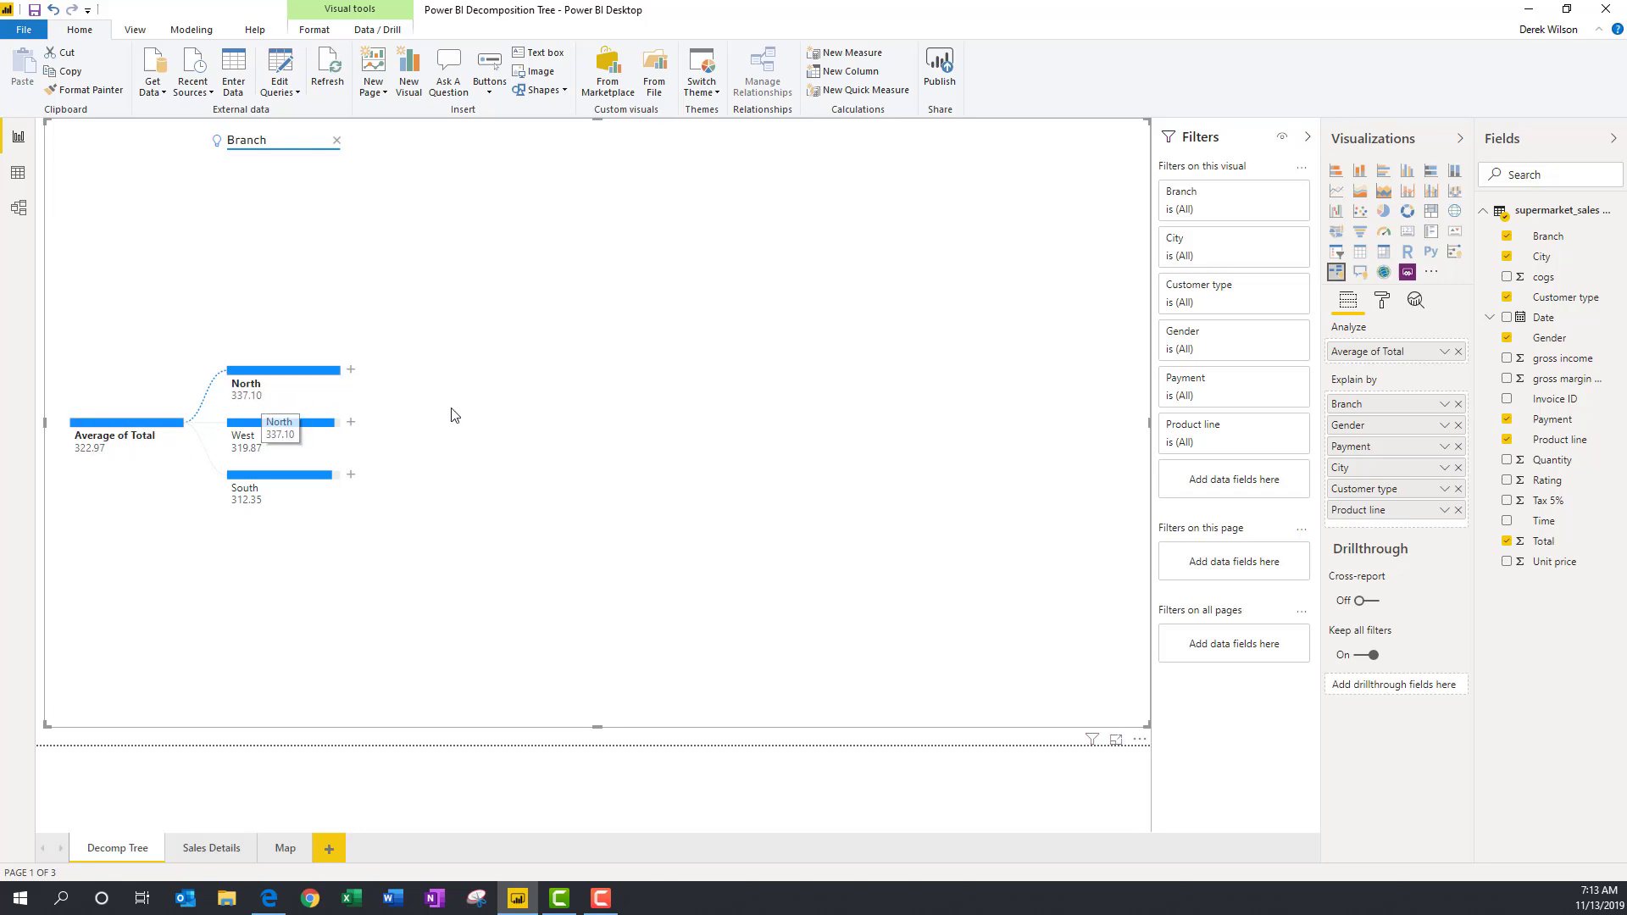
# Split North by Gender (Female 346.55, Male 325.89), then Female by Customer type (Member 360.97, Normal 329.66).
pyautogui.click(350, 370)
pyautogui.click(403, 427)
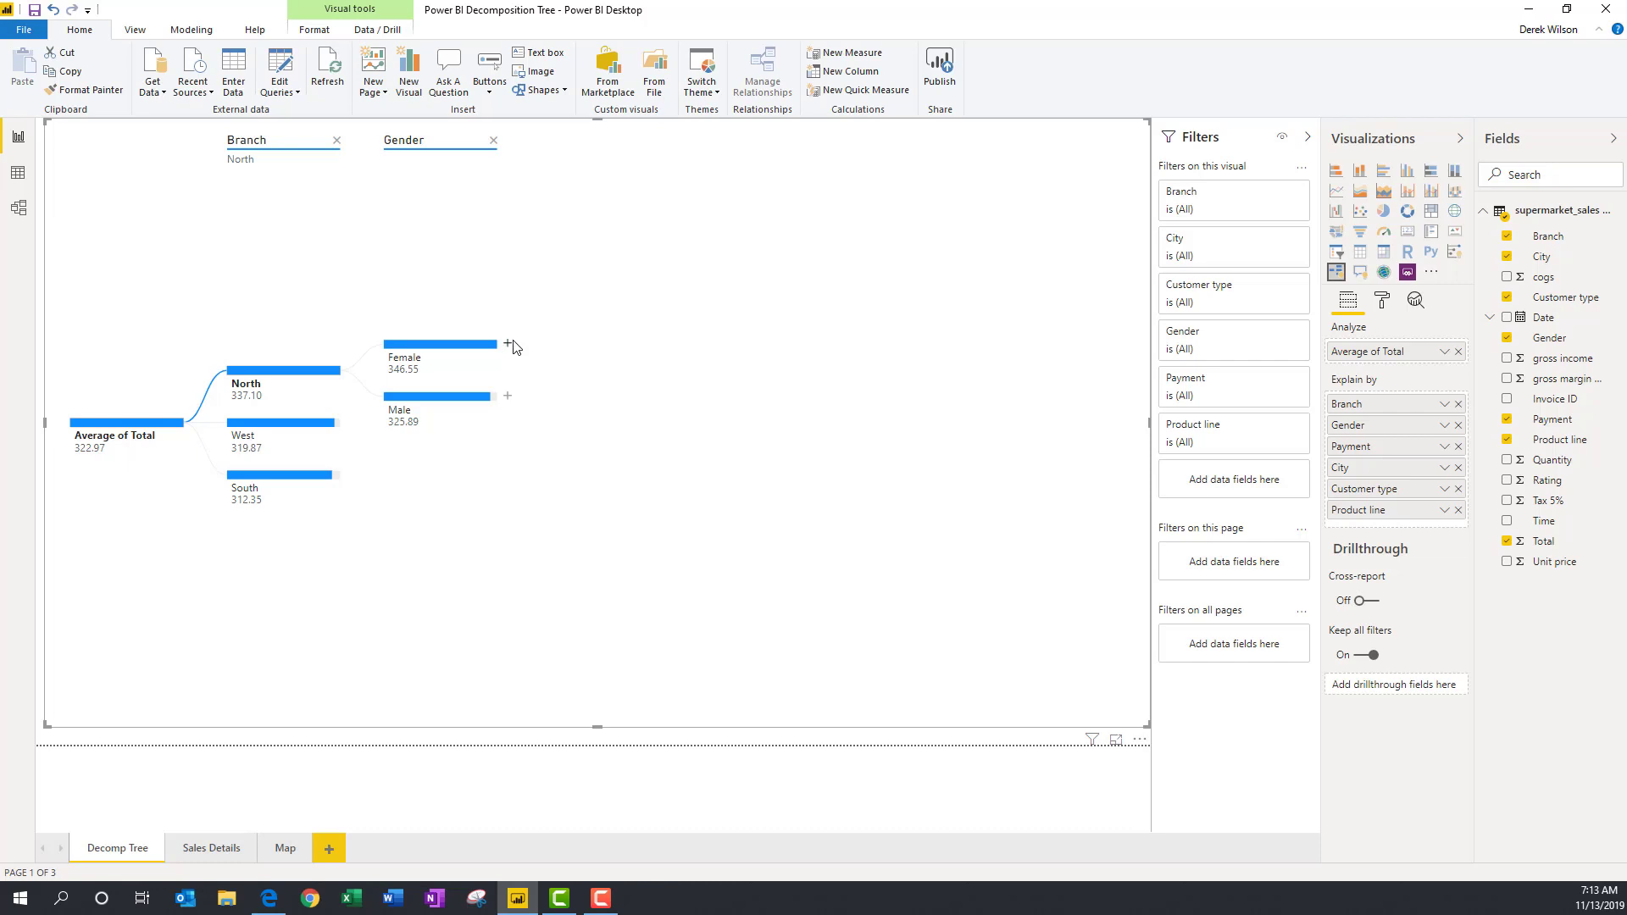
pyautogui.click(509, 345)
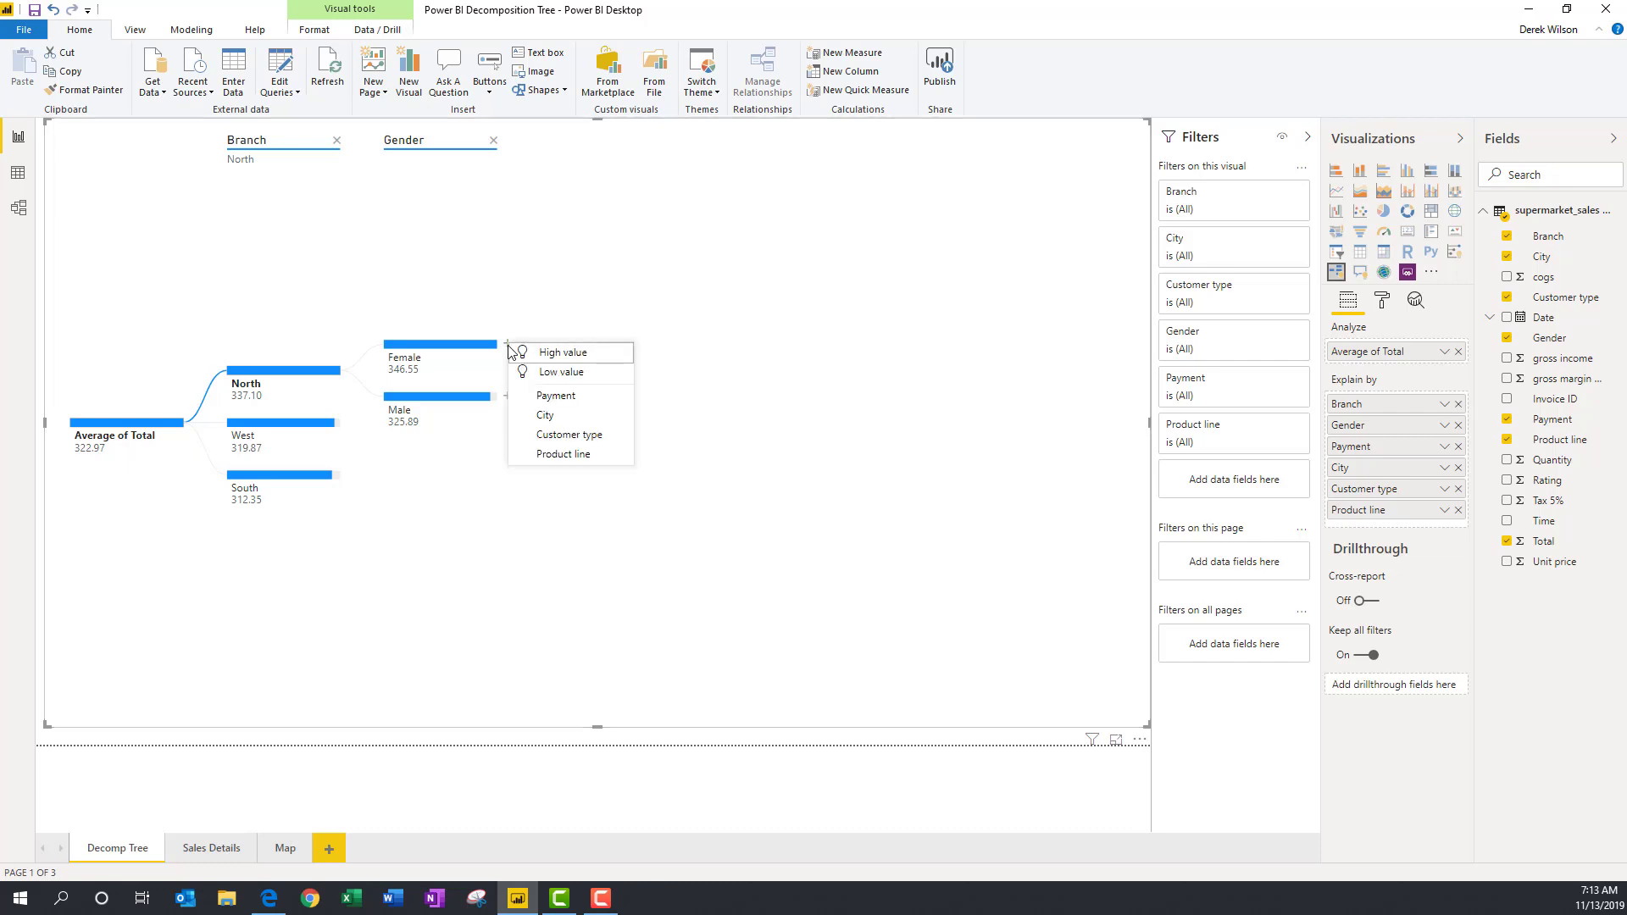
pyautogui.click(566, 429)
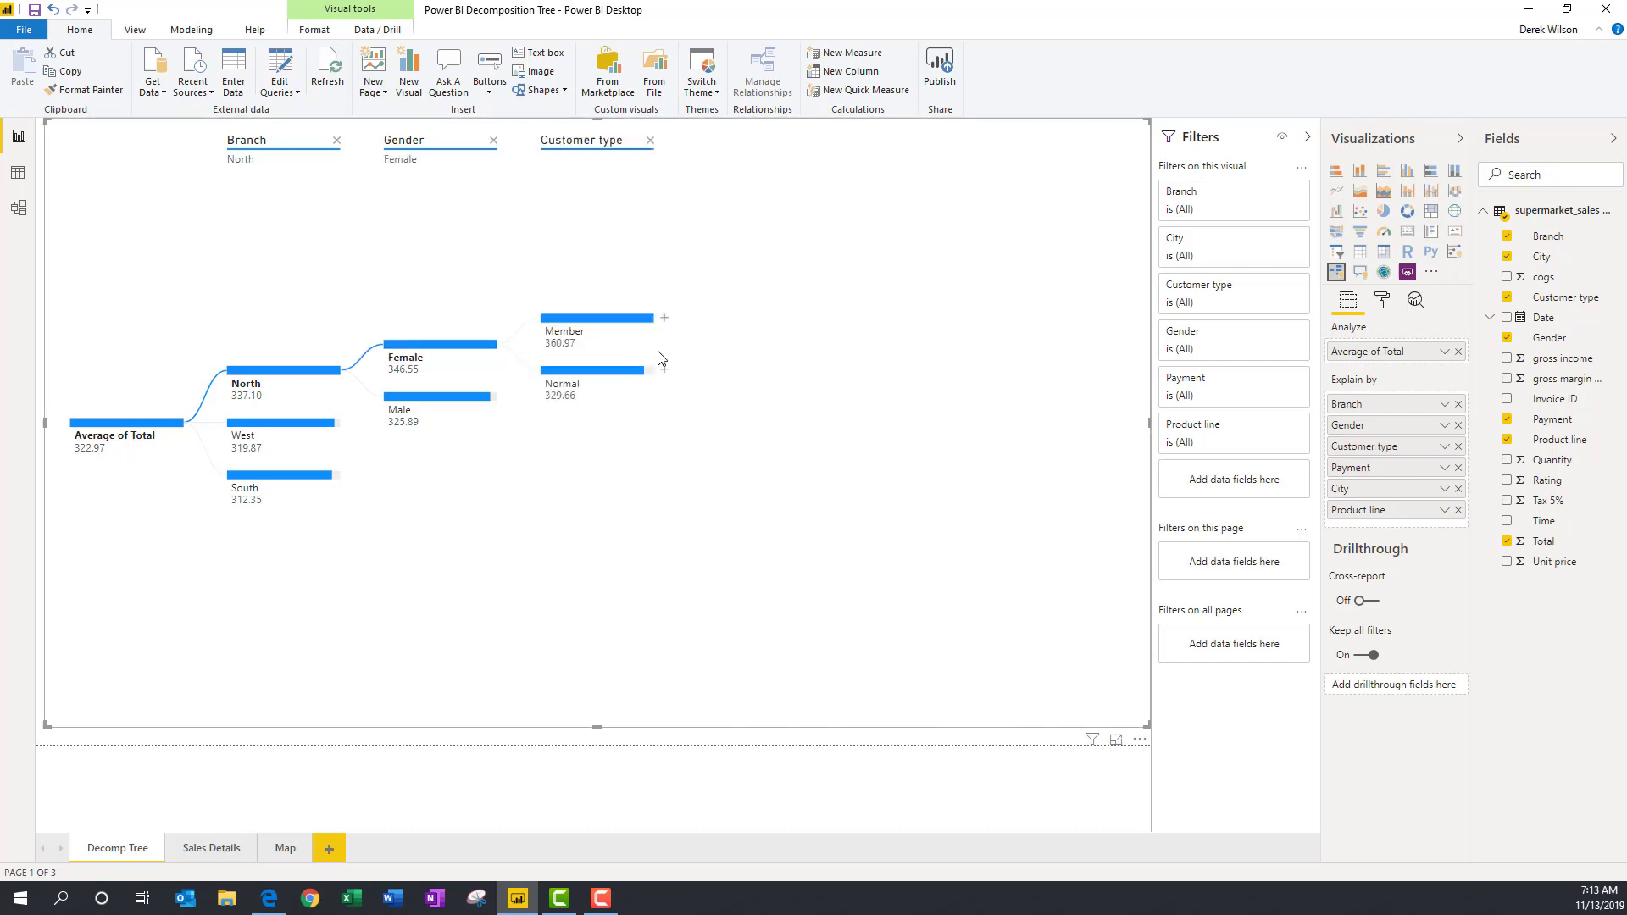